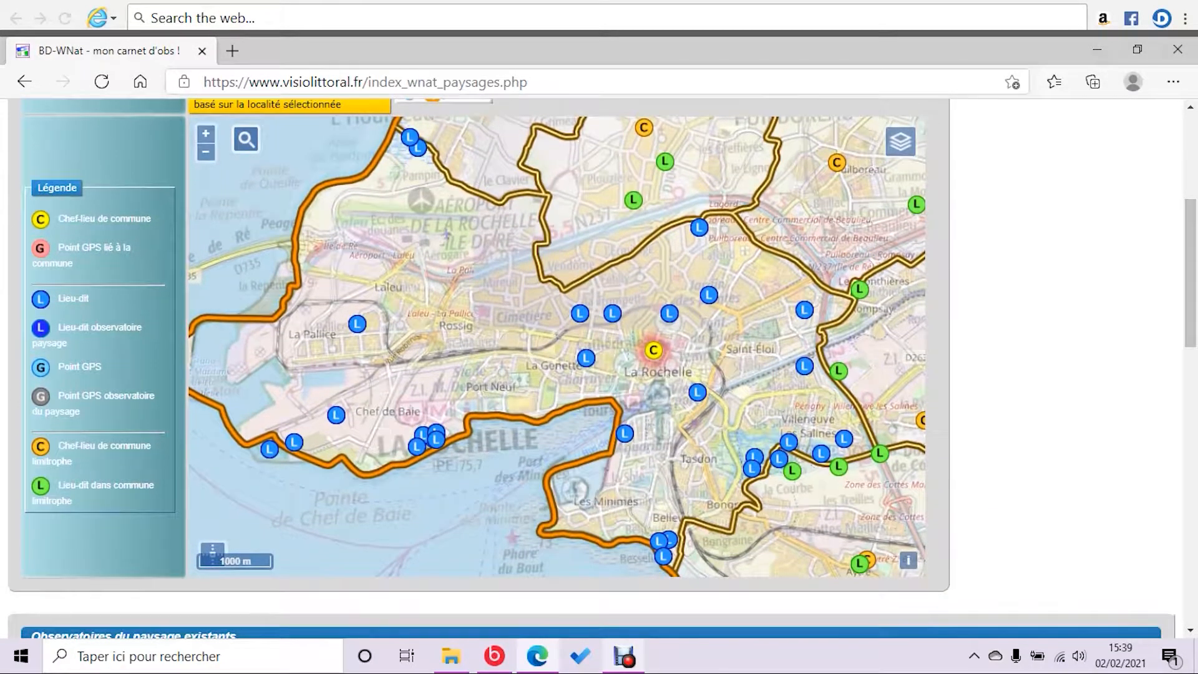
Show the aerial photographs on the La Rochelle map and hide the IGN maps, OpenStreetMap and administrative boundaries layers.
click(900, 141)
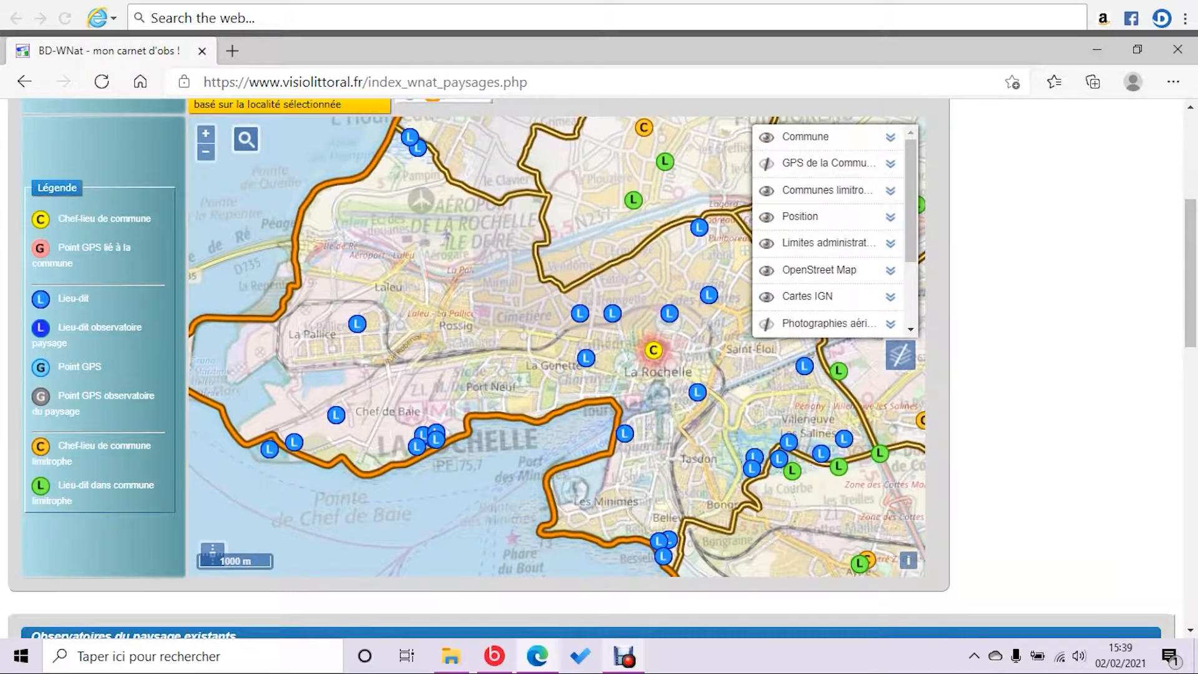
click(766, 324)
click(766, 297)
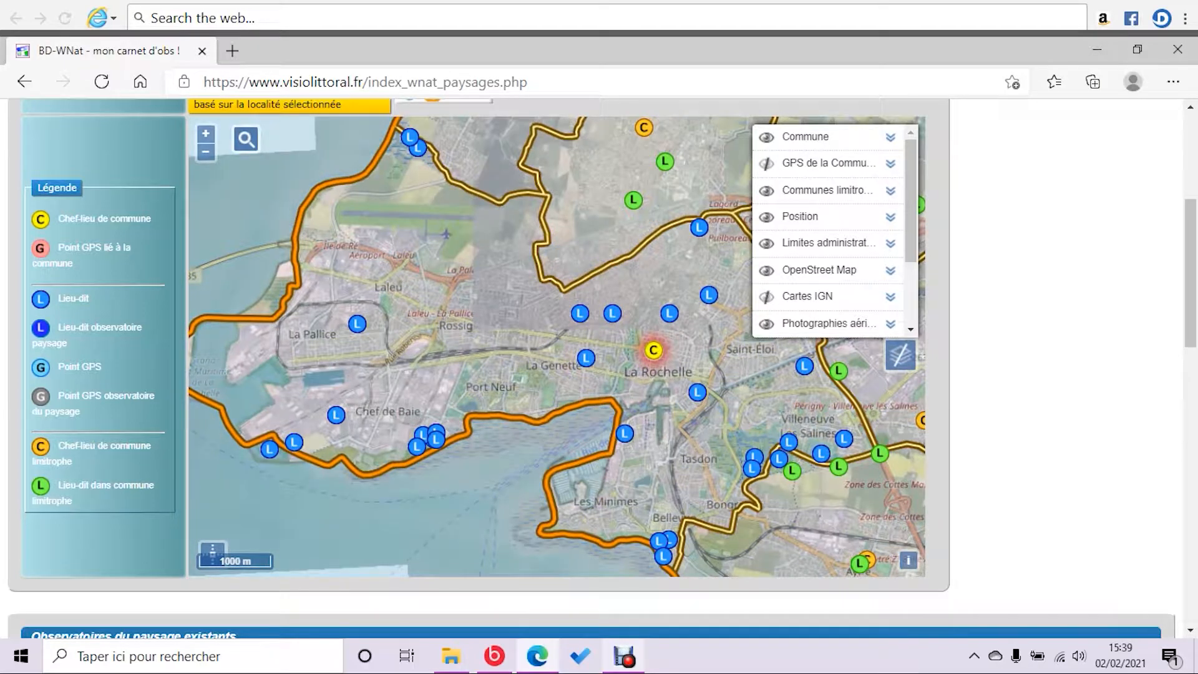
click(767, 270)
click(767, 243)
Locate the point on the rocky shore north of La Rochelle and add its dedicated lieu-dit with altitude 2.83 m and precision 0.60 m.
drag(549, 280, 614, 410)
click(206, 134)
click(206, 134)
drag(362, 250, 723, 450)
click(205, 133)
drag(306, 397, 459, 455)
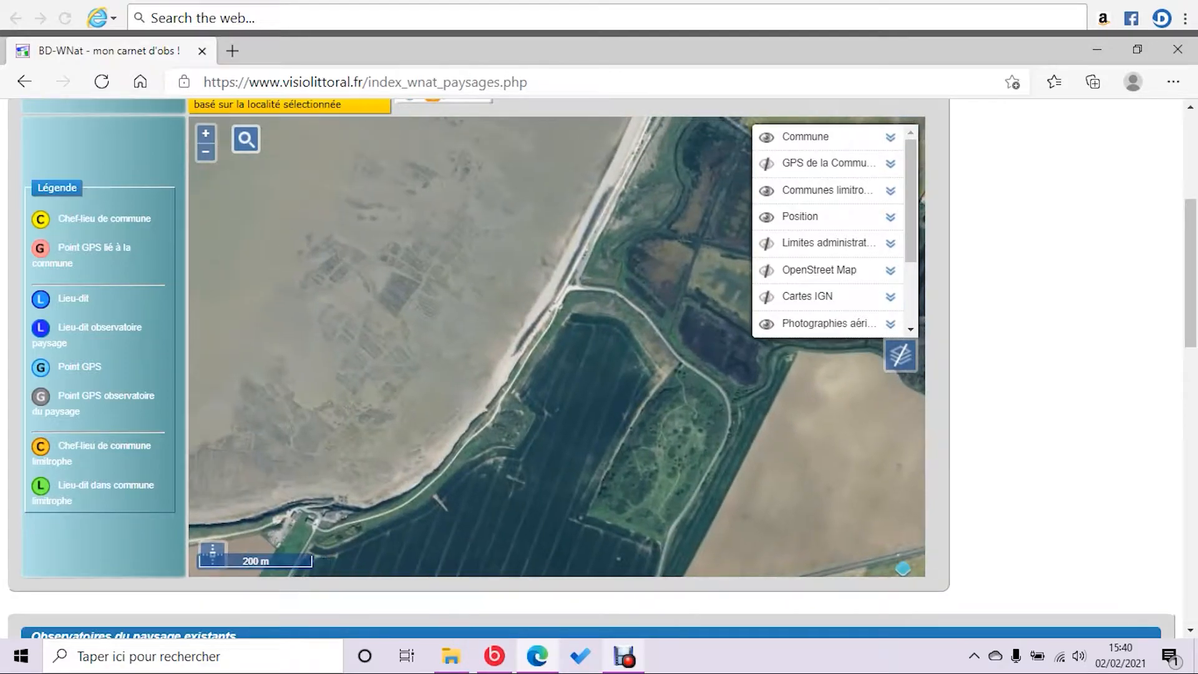
click(205, 133)
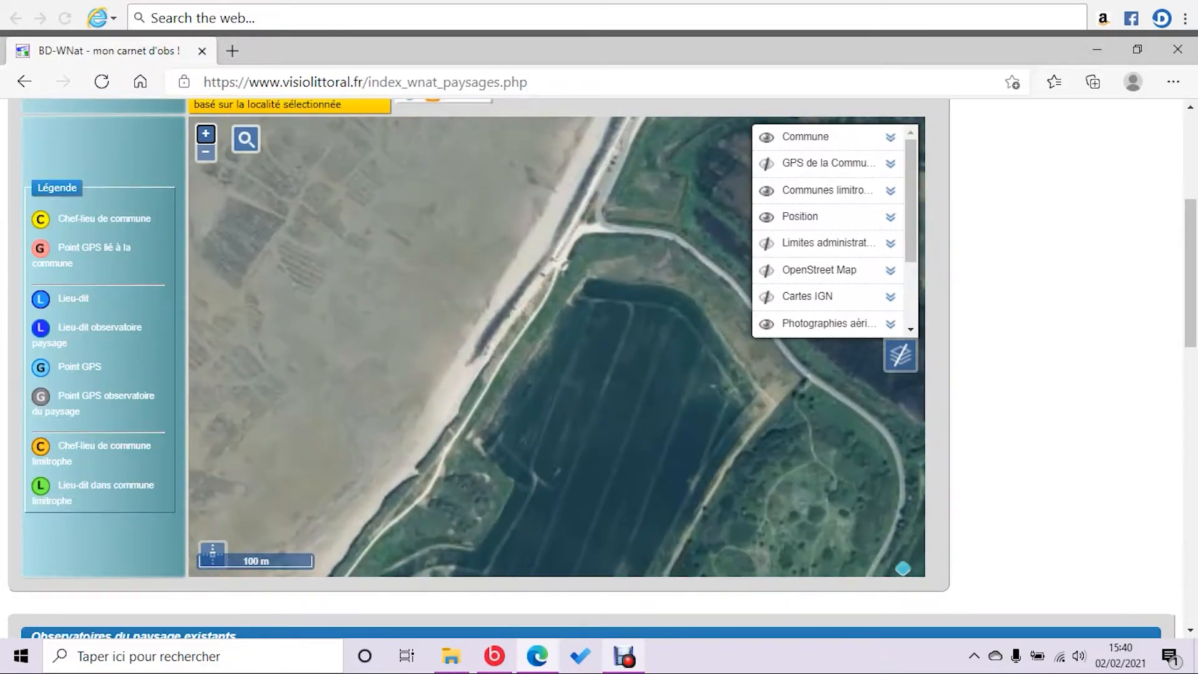
drag(562, 269, 499, 410)
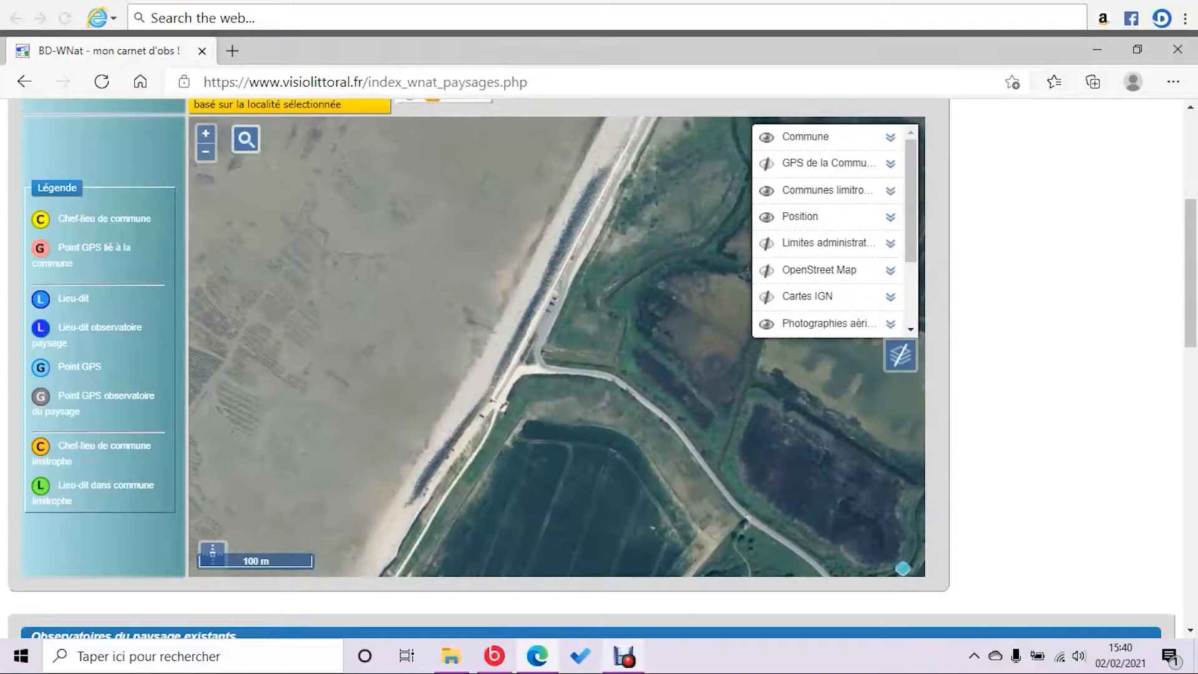
drag(525, 387, 562, 333)
click(205, 133)
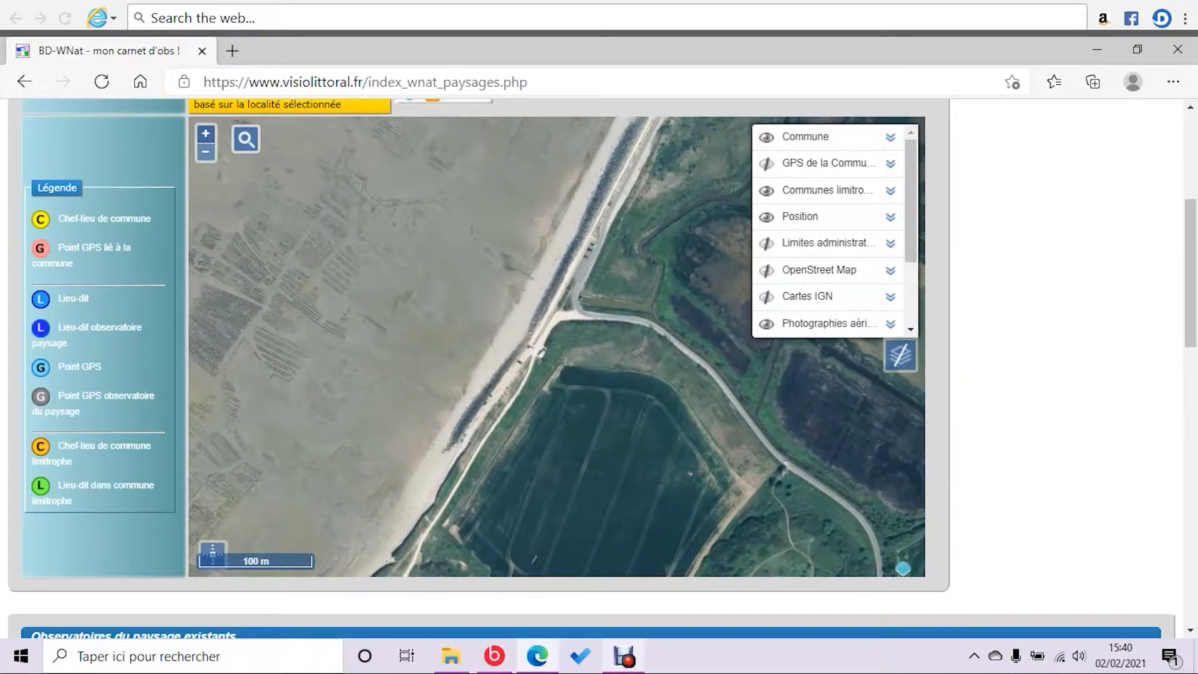
drag(493, 412, 624, 246)
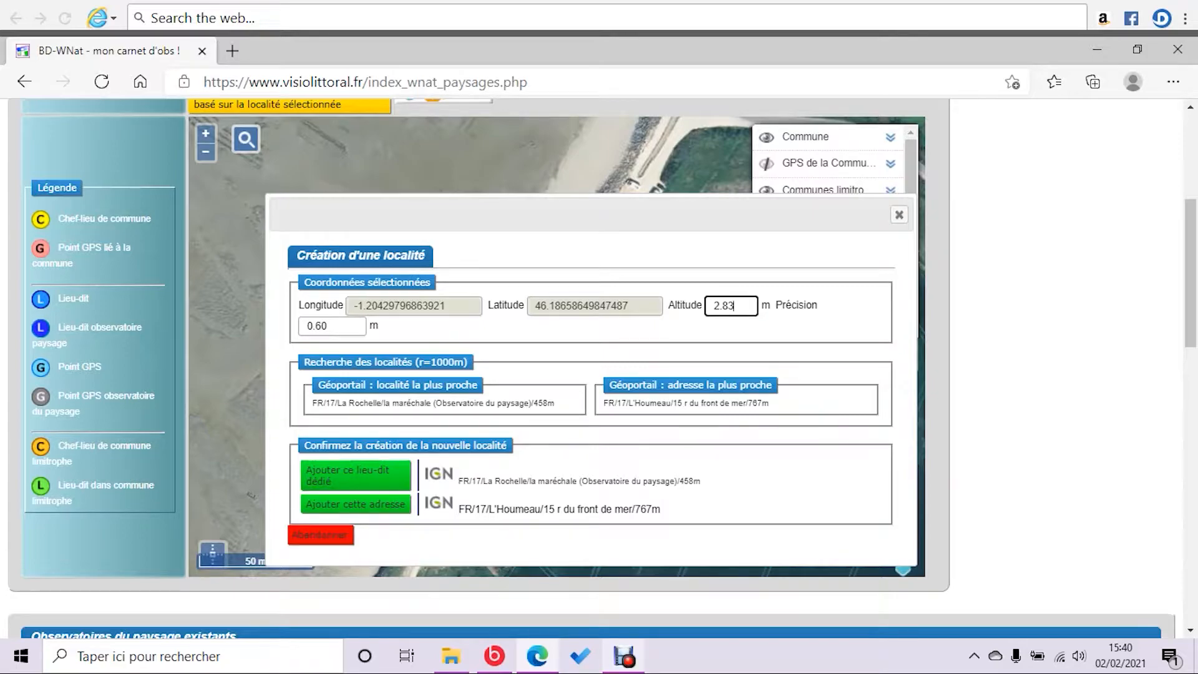
click(356, 476)
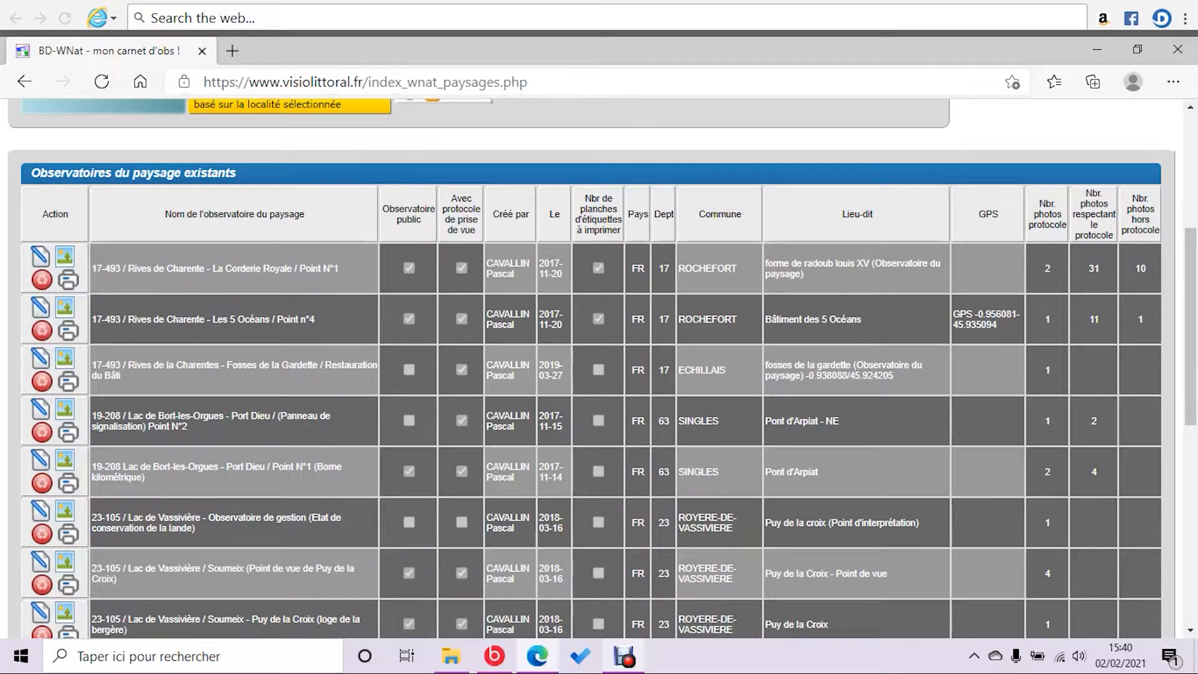
Create a landscape observatory at the selected locality and name it "La Marèchale / Zone d'érosion côtière / Point N°1".
scroll(599, 374, up, 2)
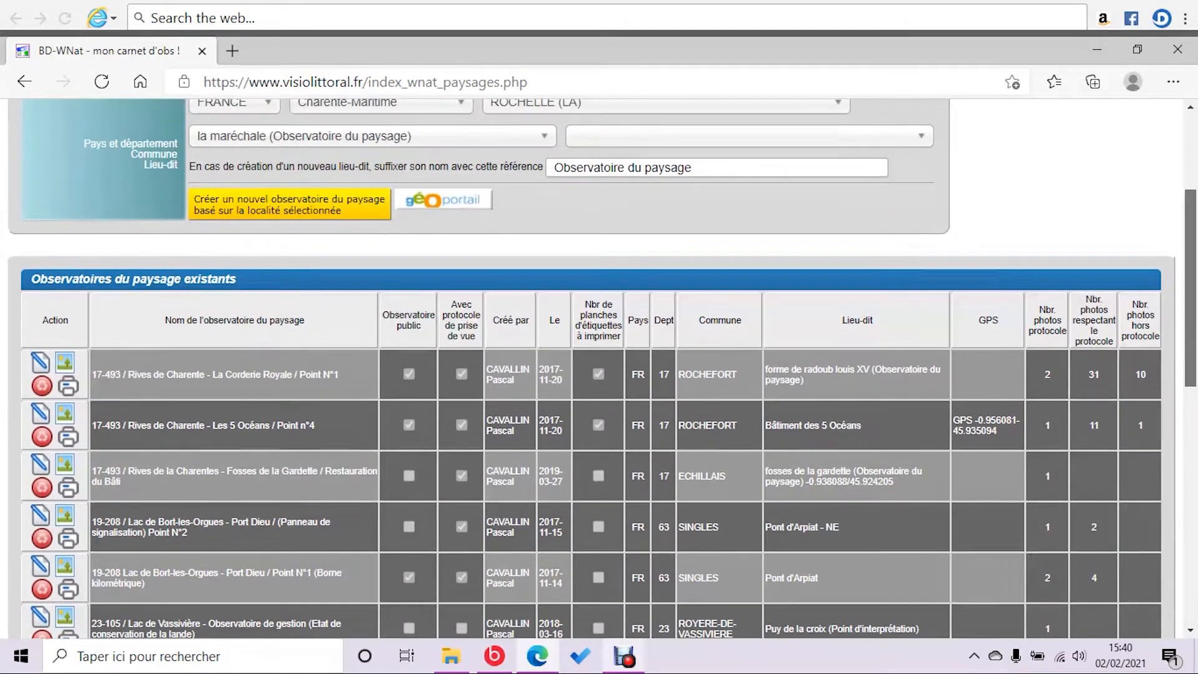
click(290, 205)
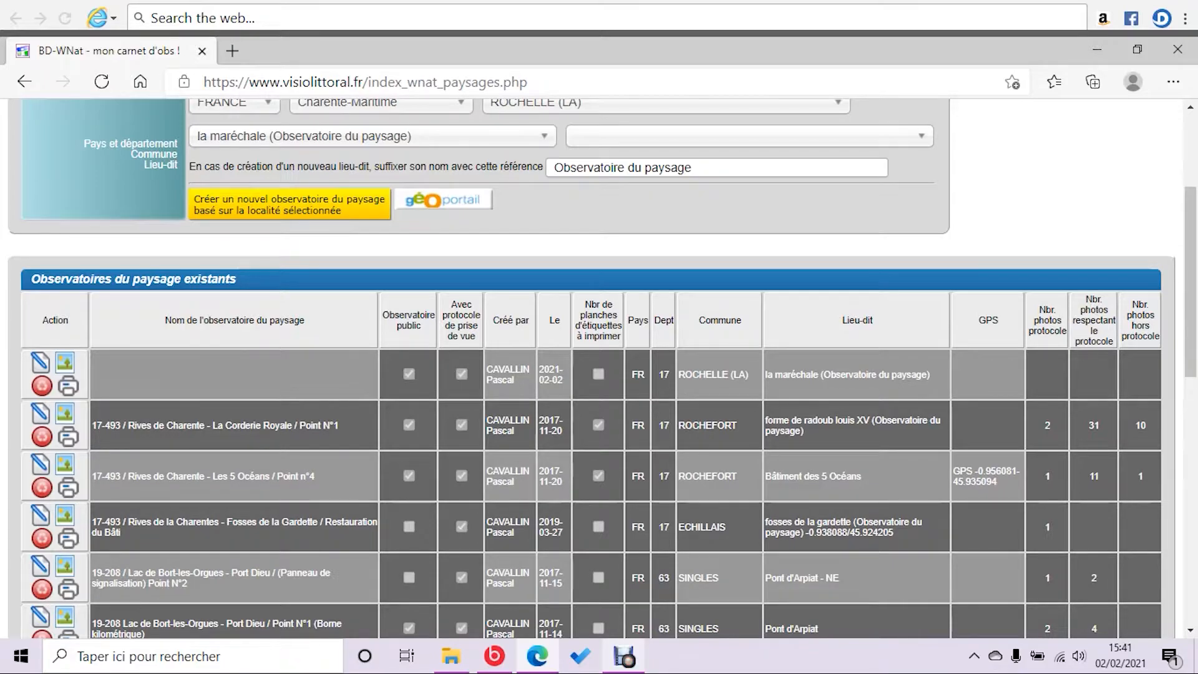
click(41, 363)
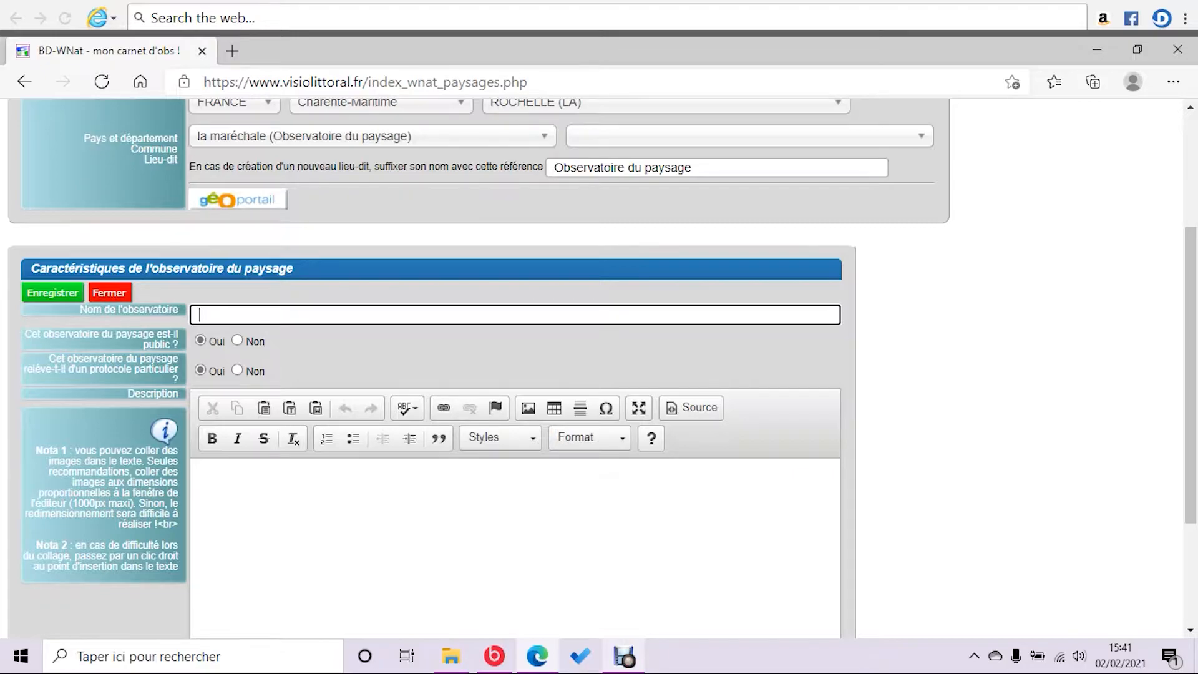
text(La Marèchale / Zone d'érosion côtière / Point N°1)
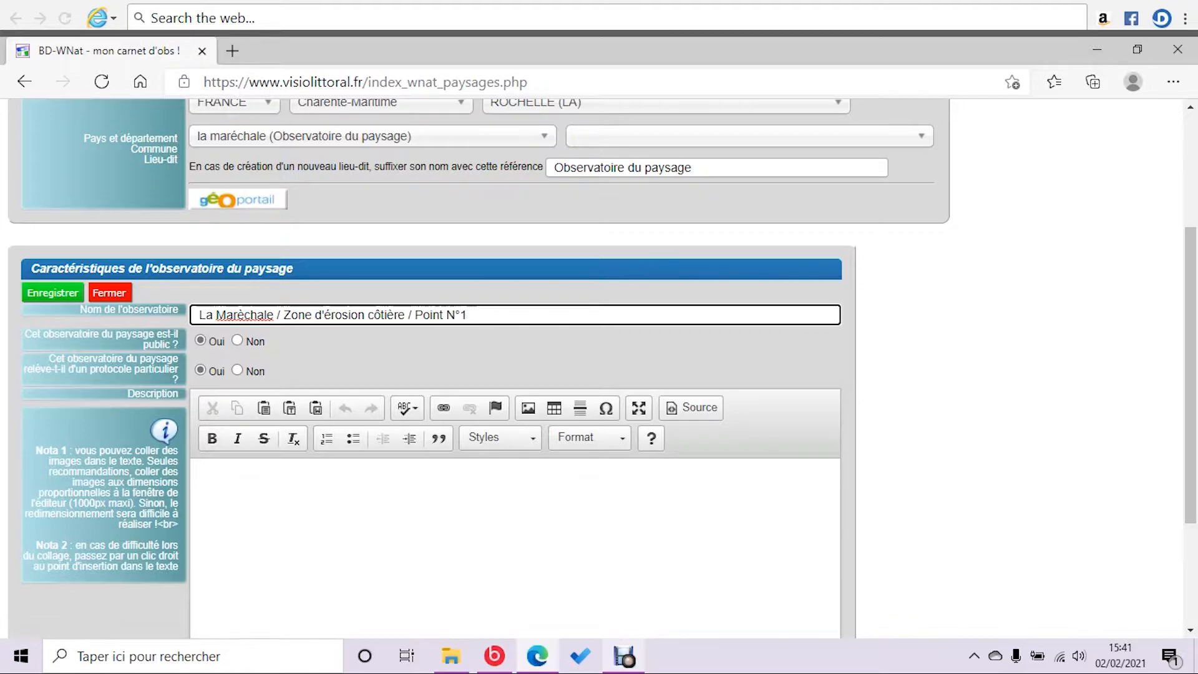
Paste the copied shooting protocol into the observatory's description and save the record.
click(210, 486)
key(ctrl+v)
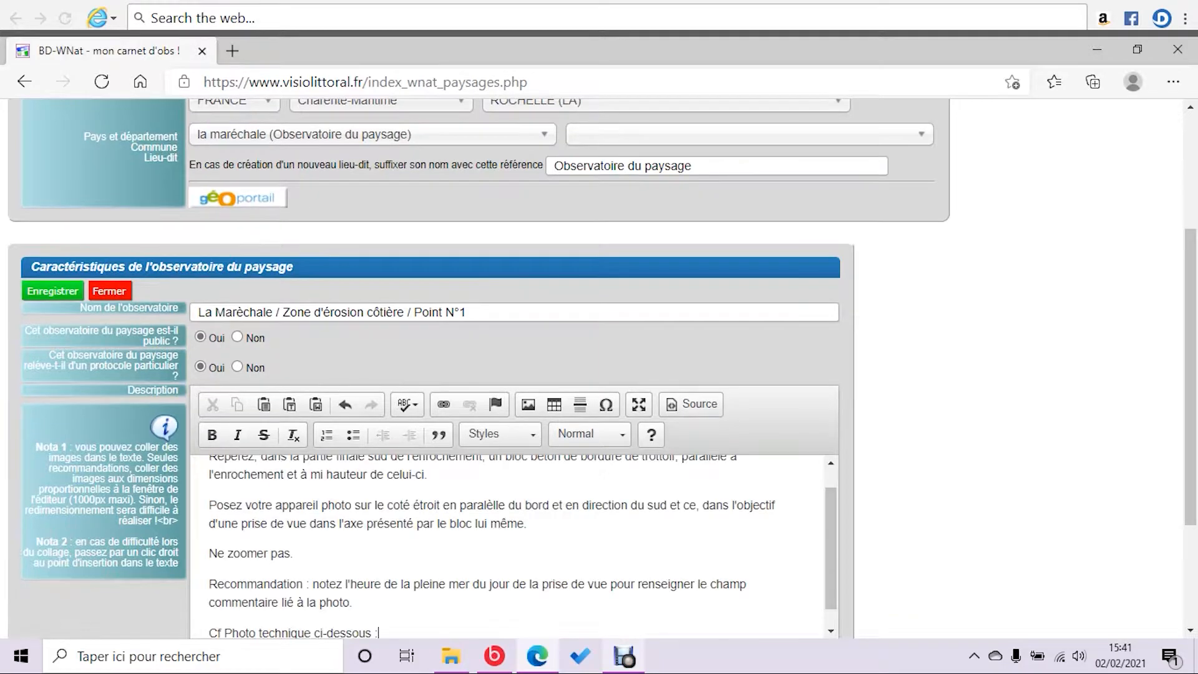
scroll(523, 547, up, 1)
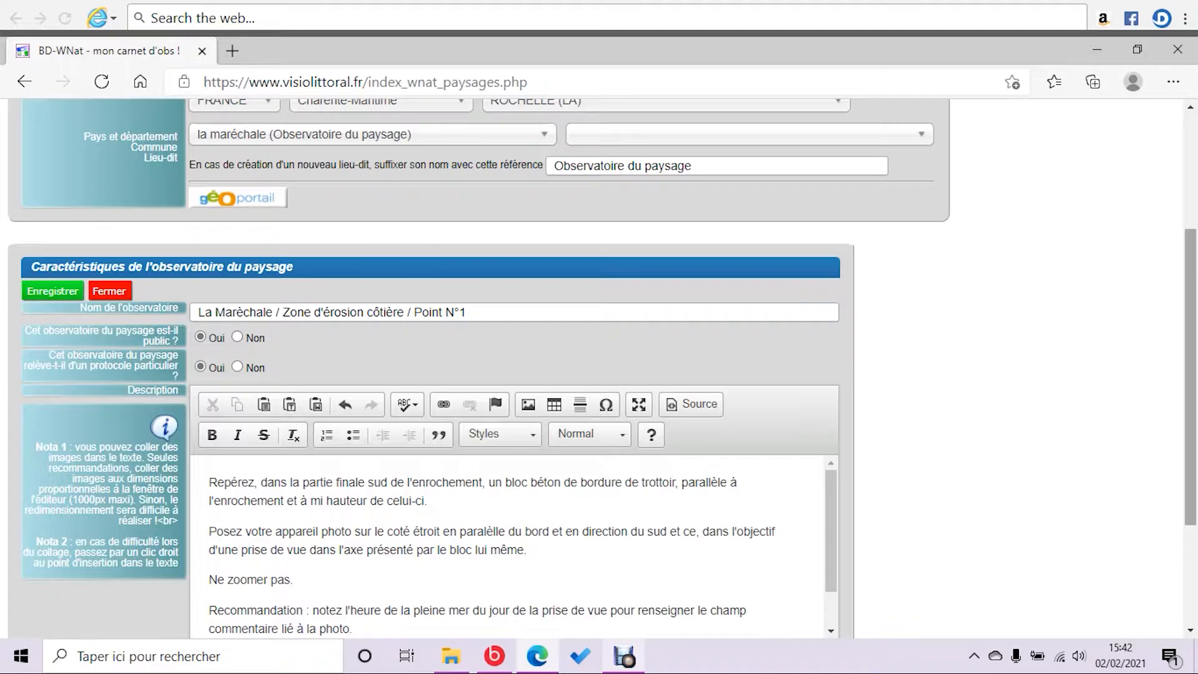
scroll(600, 368, down, 3)
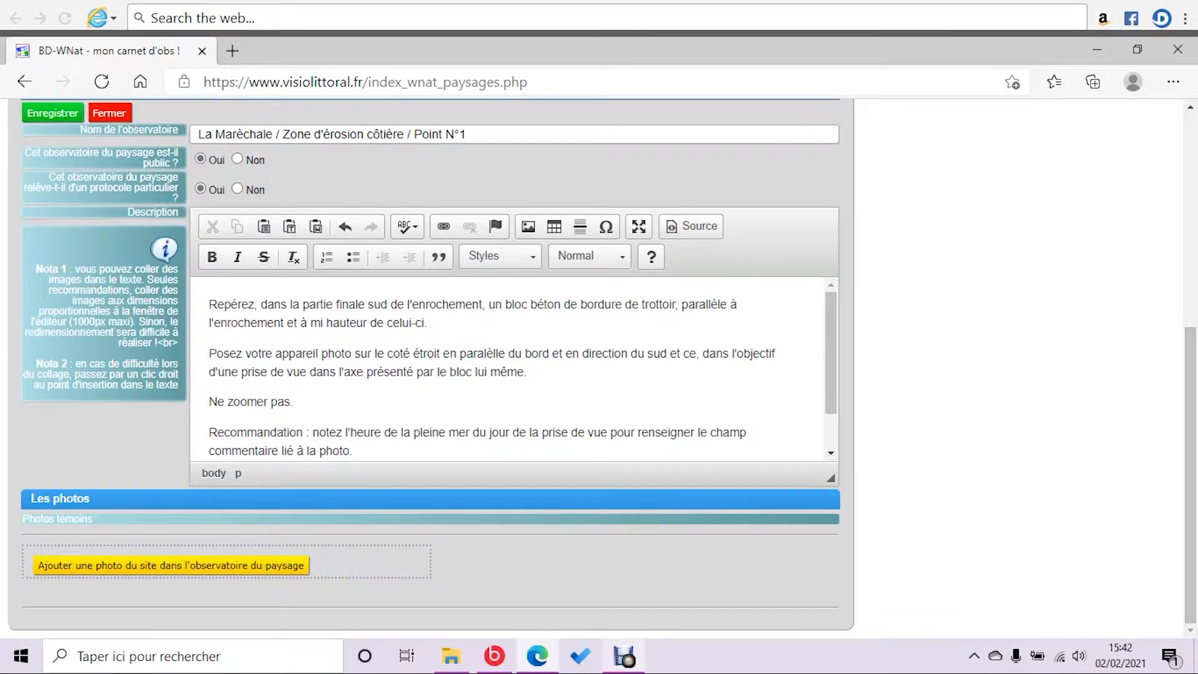
click(52, 113)
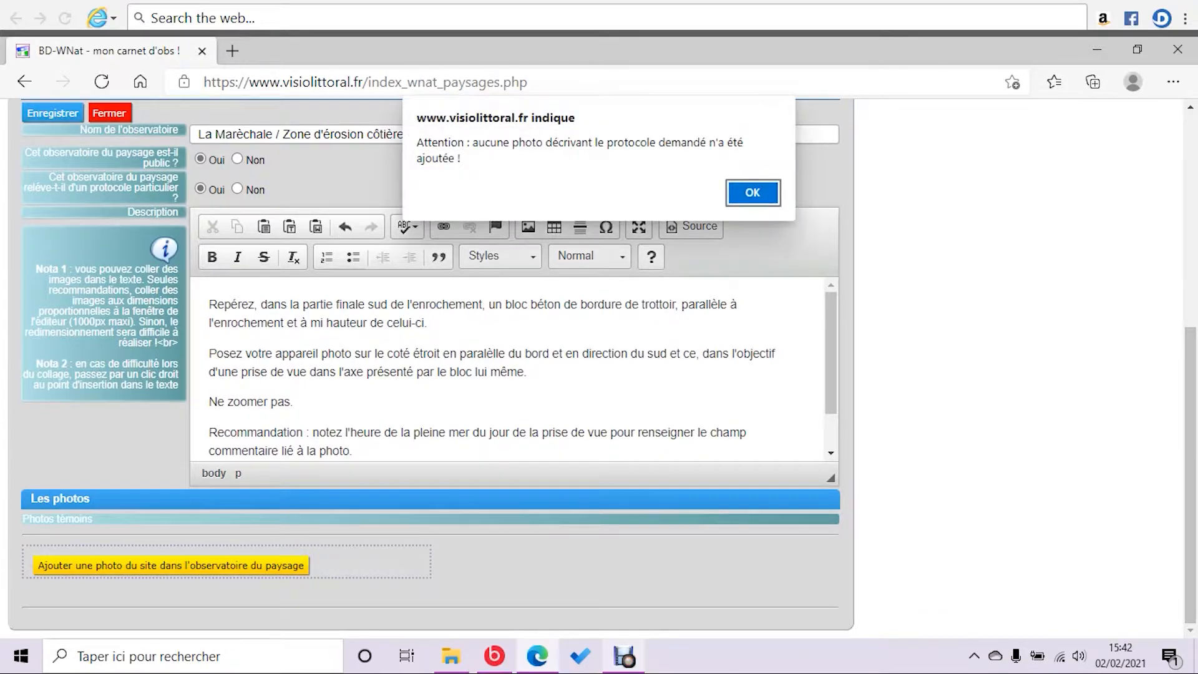
click(753, 193)
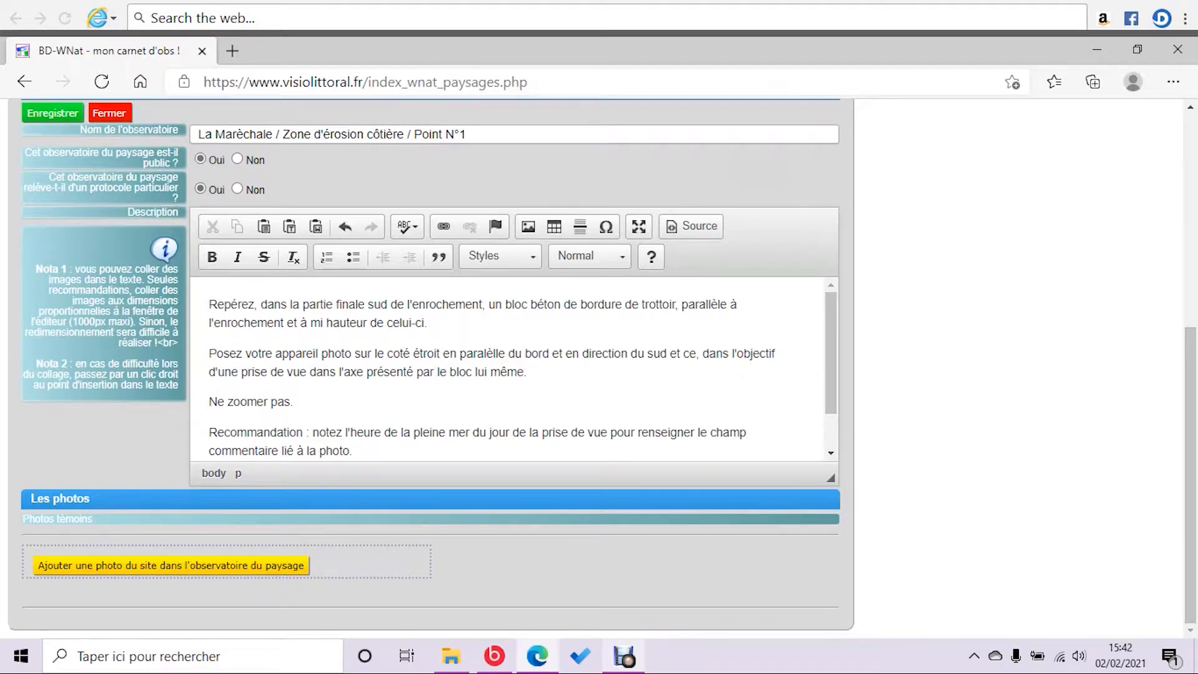
Add the photo Obs_Tutoriel_1 from the SDHC (F:) card to the landscape observatory.
click(171, 565)
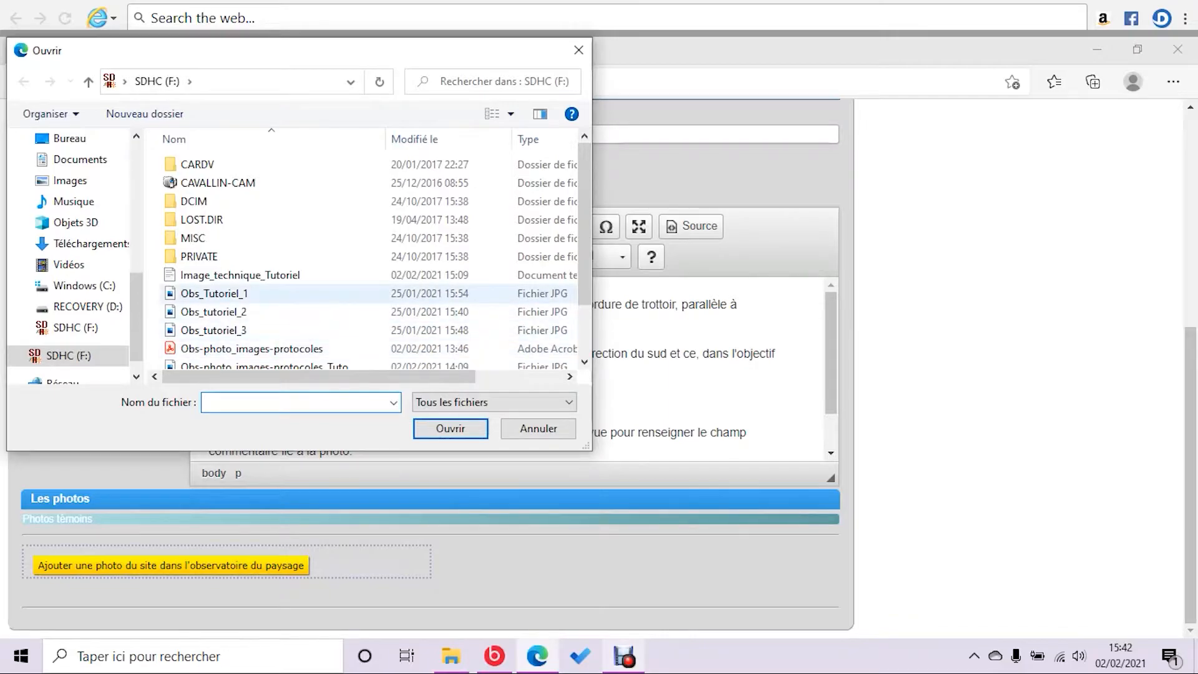
click(214, 293)
click(451, 429)
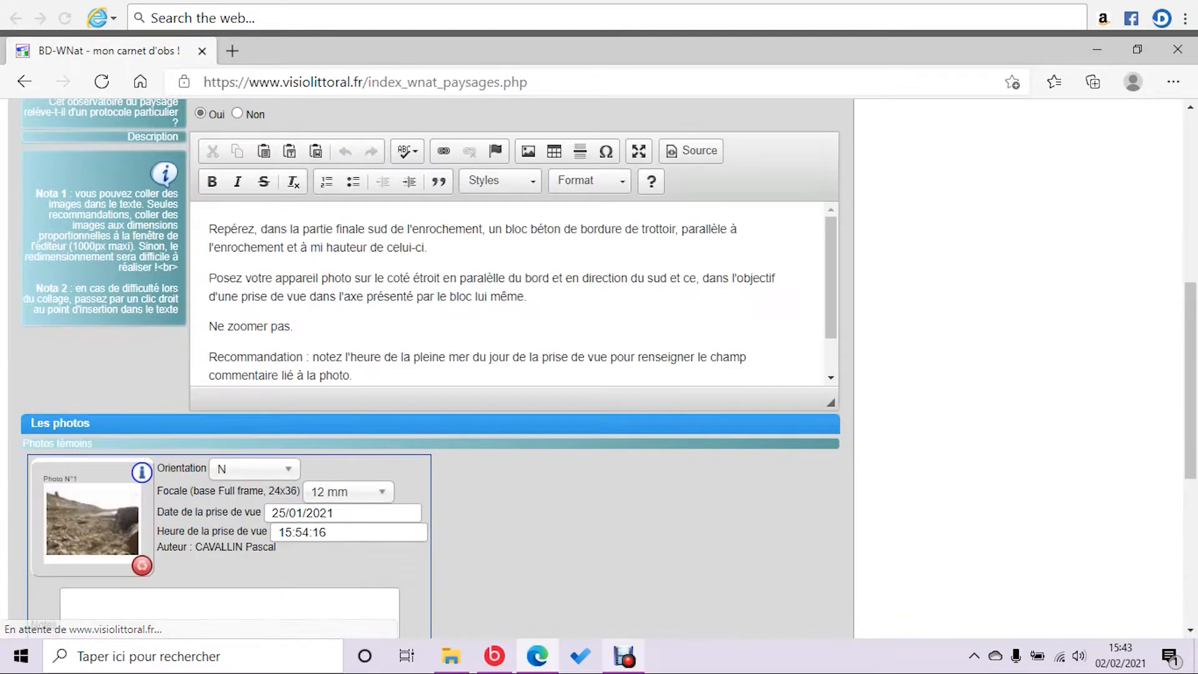
Set the witness photo's orientation to S, enter the note "PM : 12h34 / Coeff 85" and save the photo details.
scroll(431, 368, down, 5)
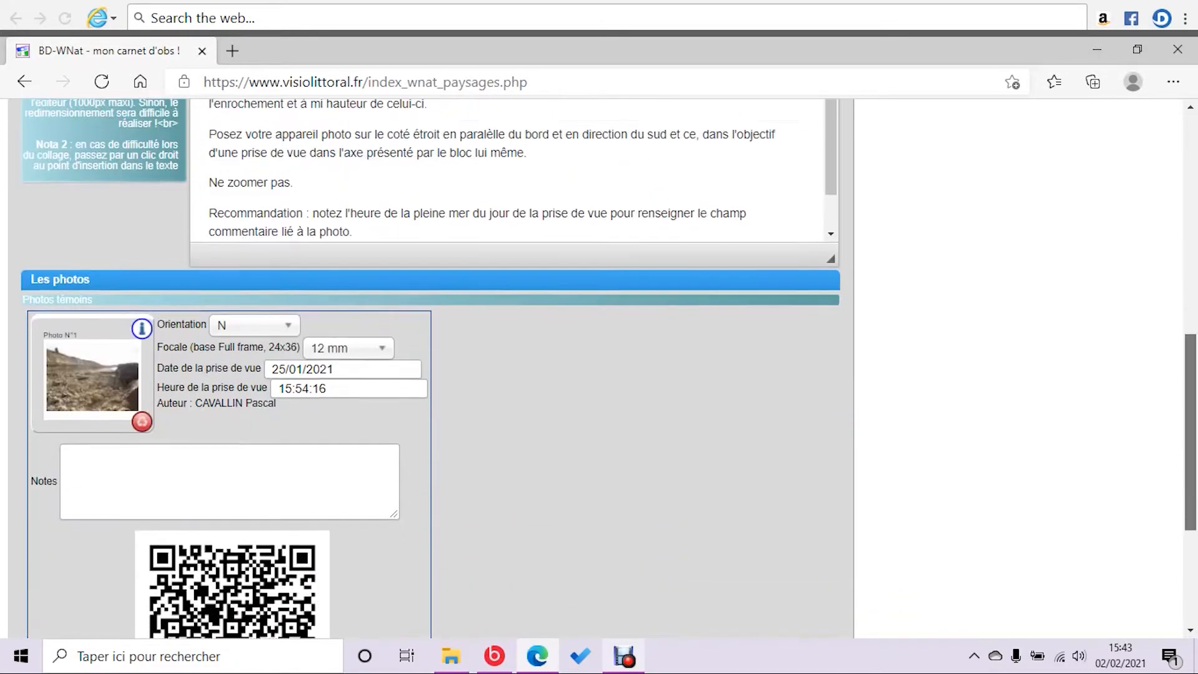
click(255, 189)
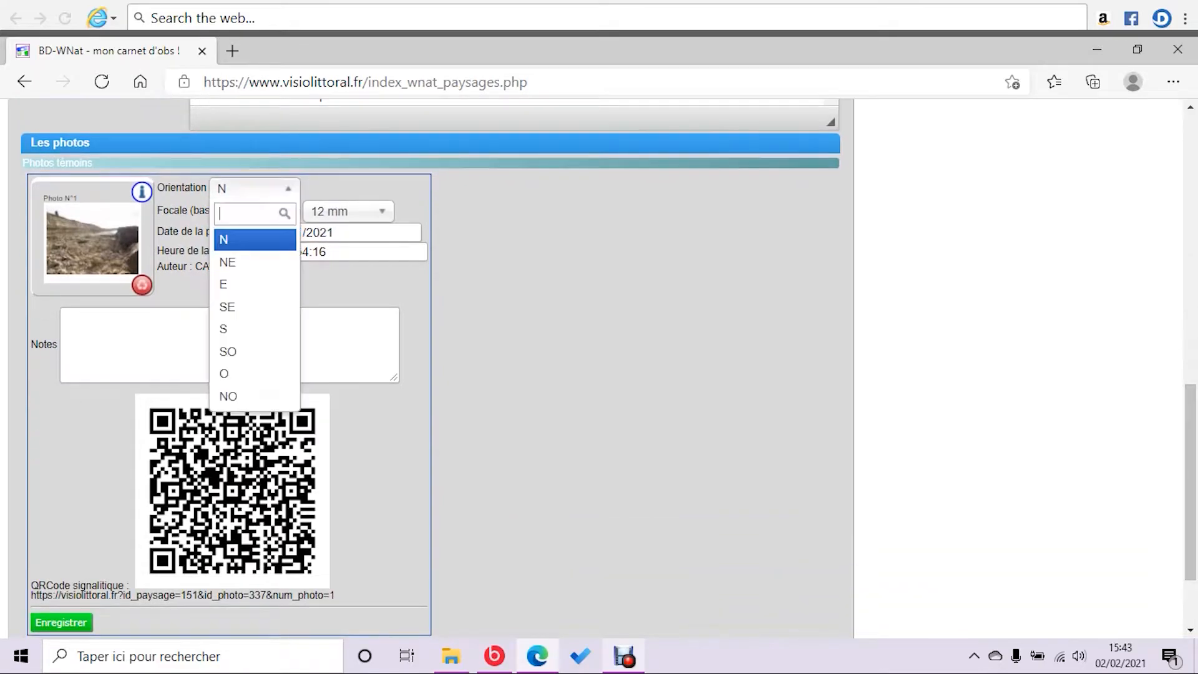
click(255, 329)
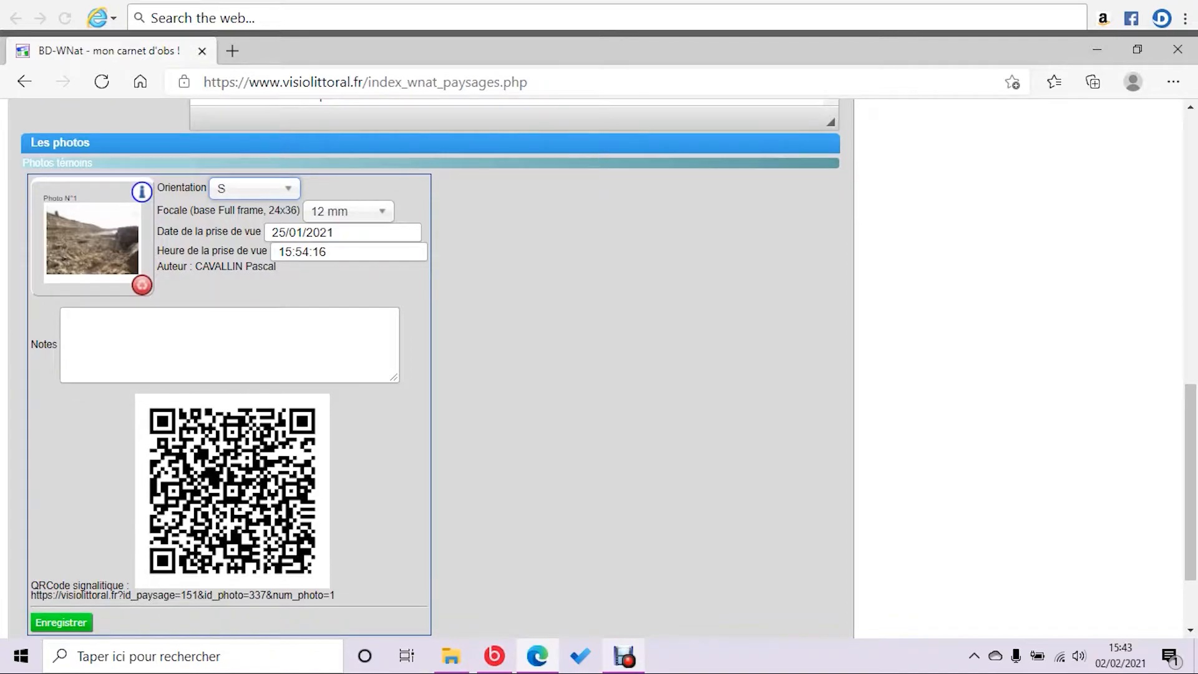
click(230, 344)
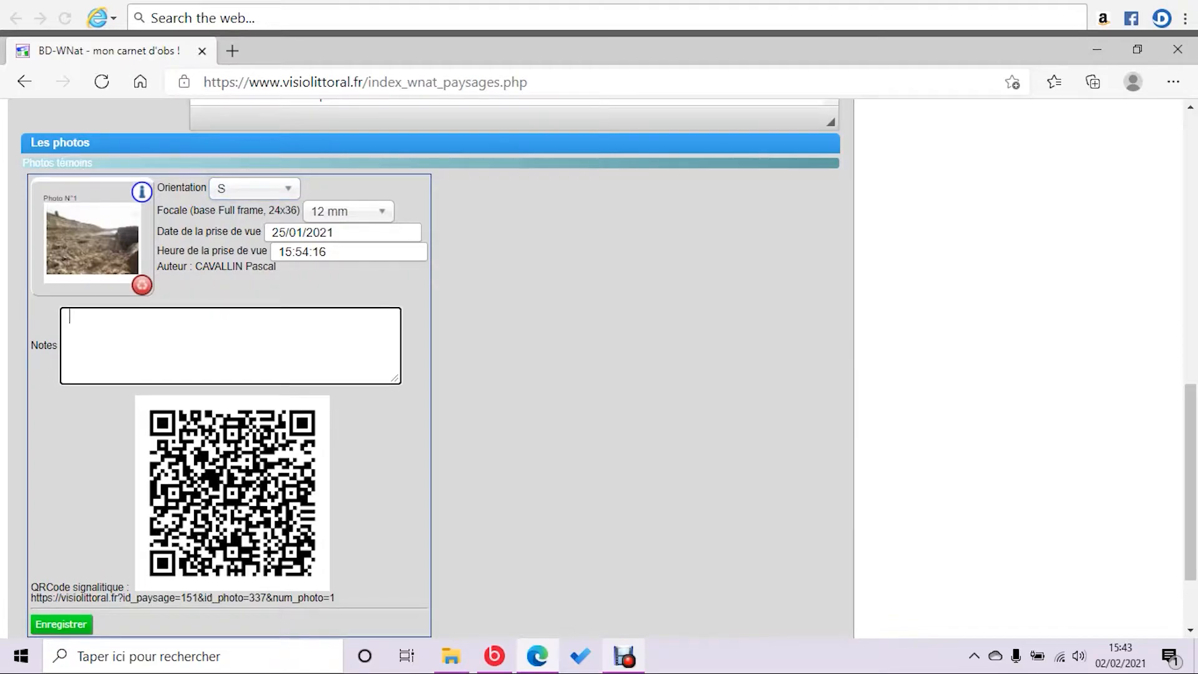
text(PM : 12h34 / Coeff 85)
click(61, 624)
key(Return)
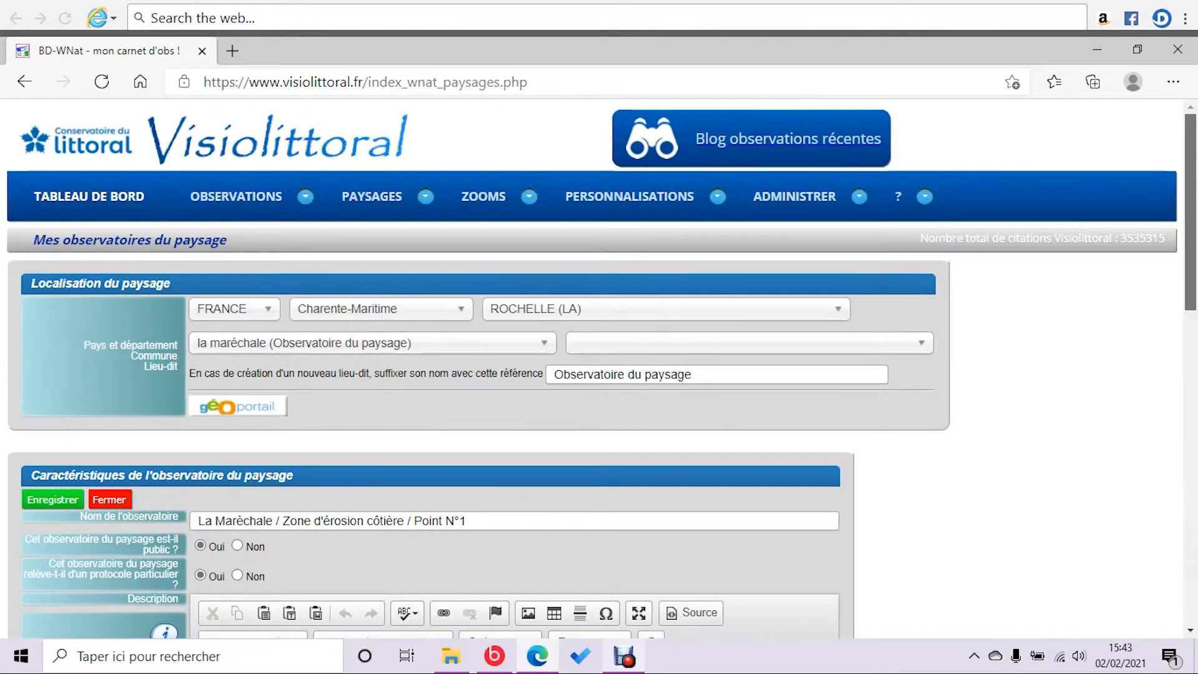
Find the La Marèchale / Zone d'érosion côtière / Point N°1 entry in the list of existing landscape observatories.
mouse_move(372, 197)
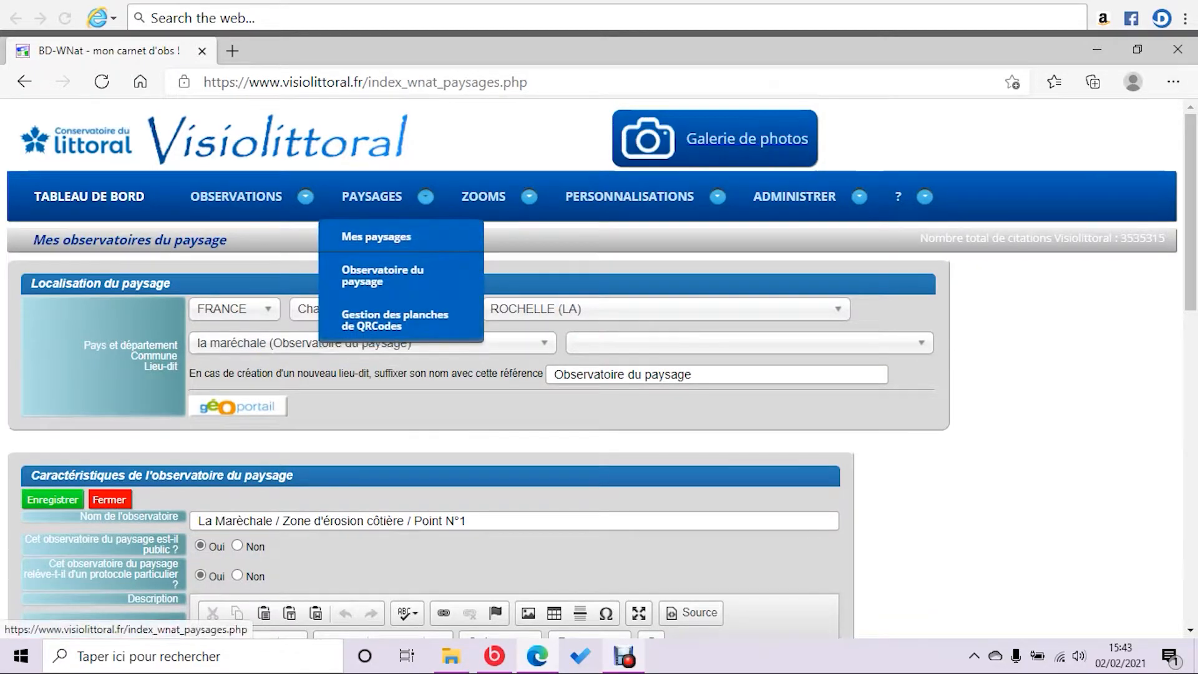
click(376, 237)
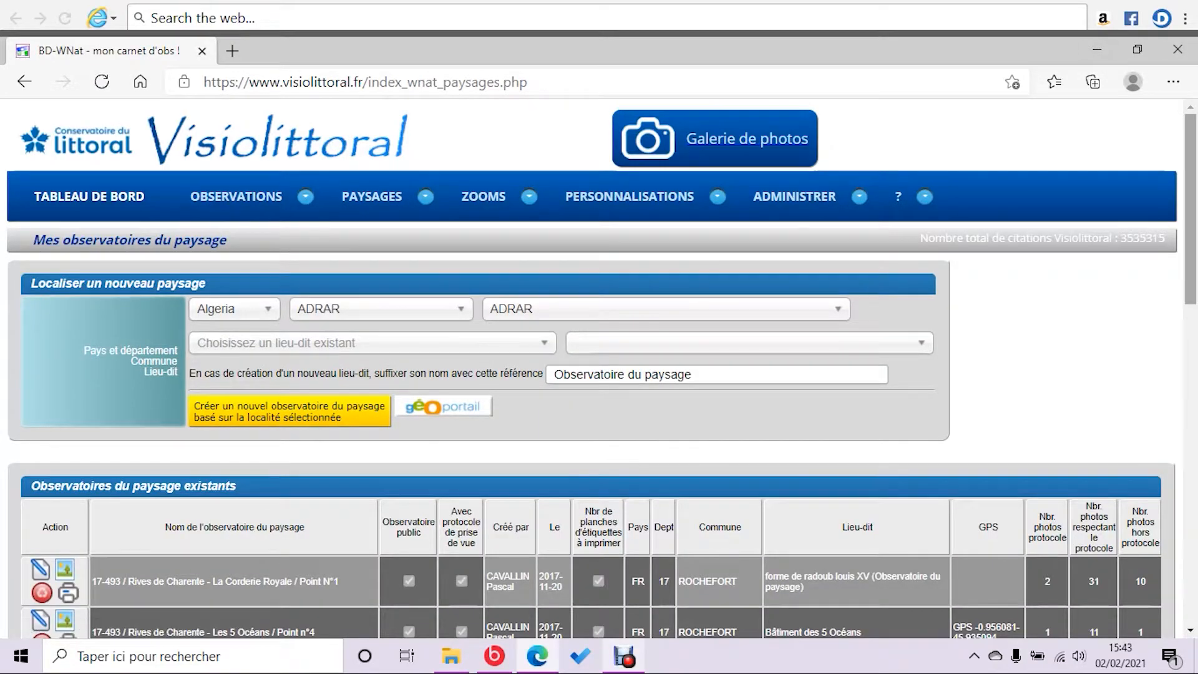
scroll(599, 368, down, 2)
scroll(599, 368, down, 12)
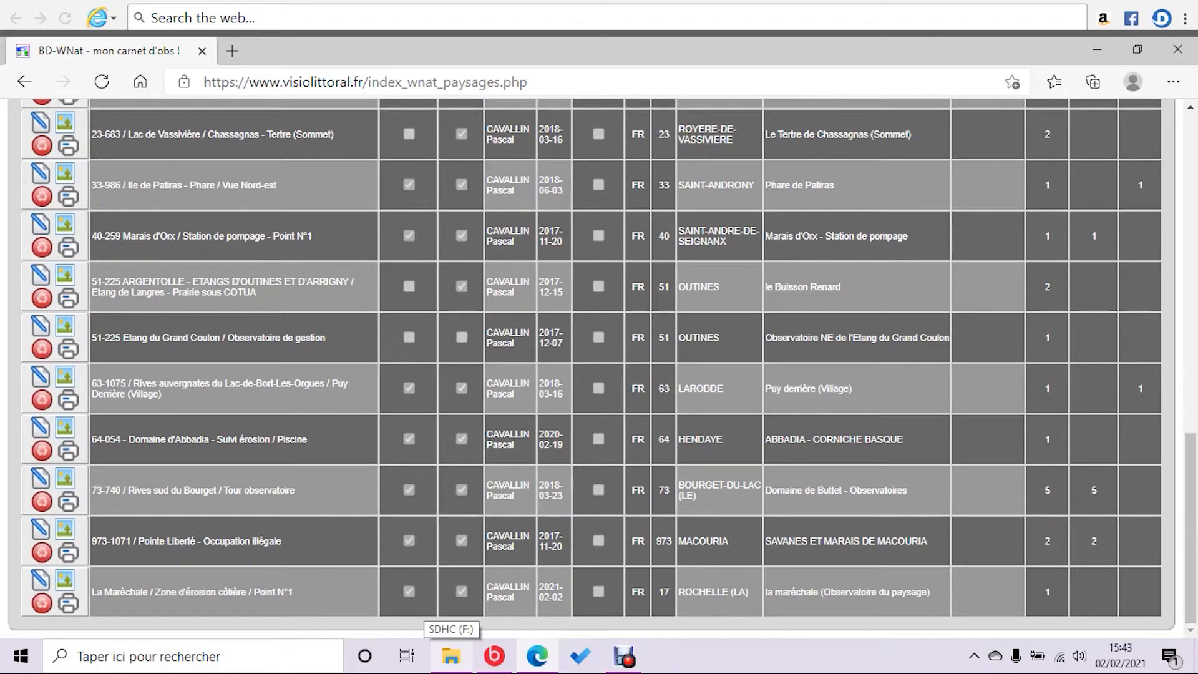
click(65, 580)
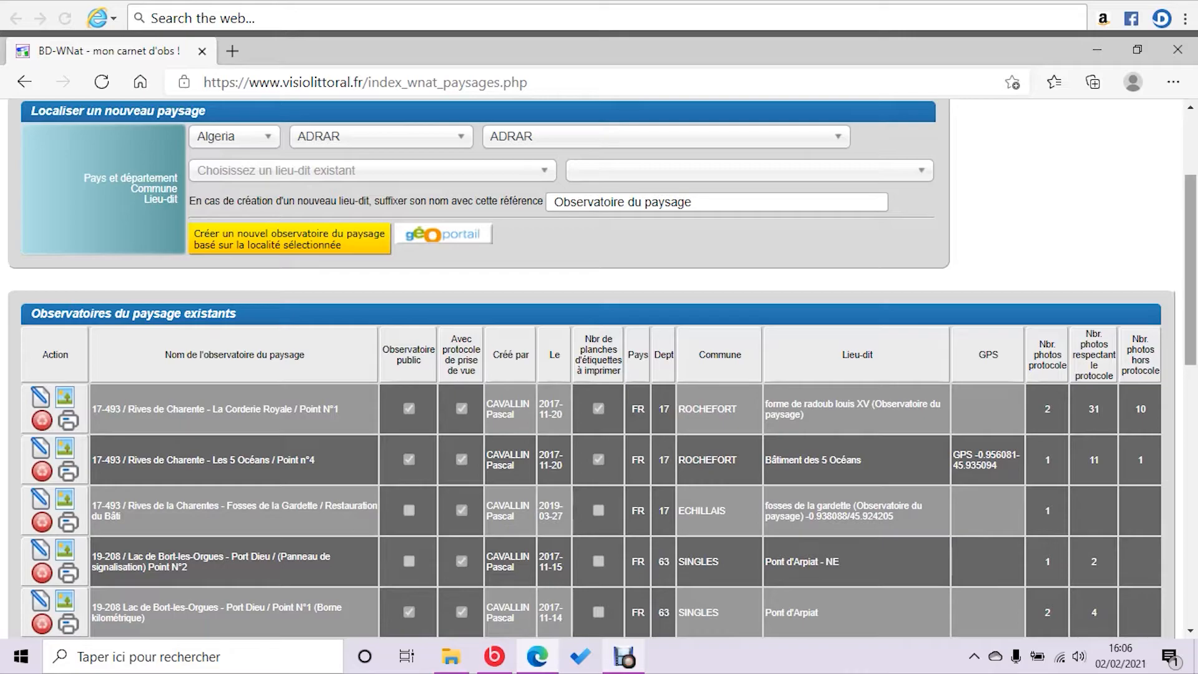
Open the Observatoire du paysage photo collection page and choose La Marèchale / Zone d'érosion côtière / Point N°1.
scroll(599, 369, up, 3)
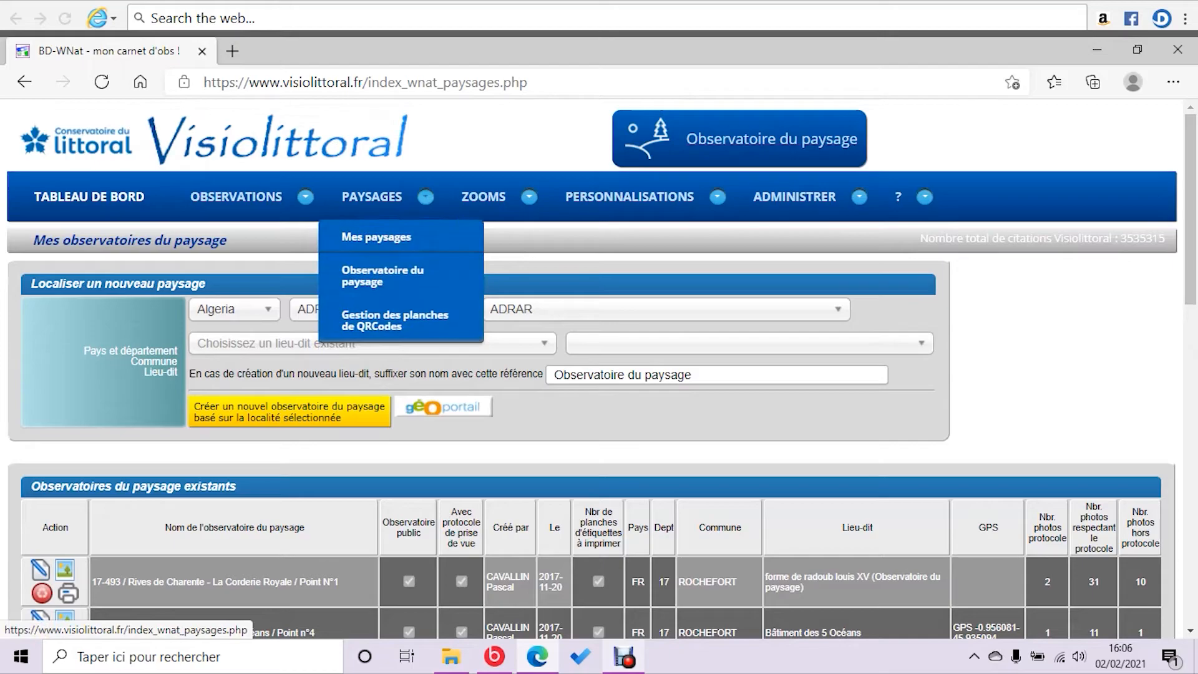
click(382, 275)
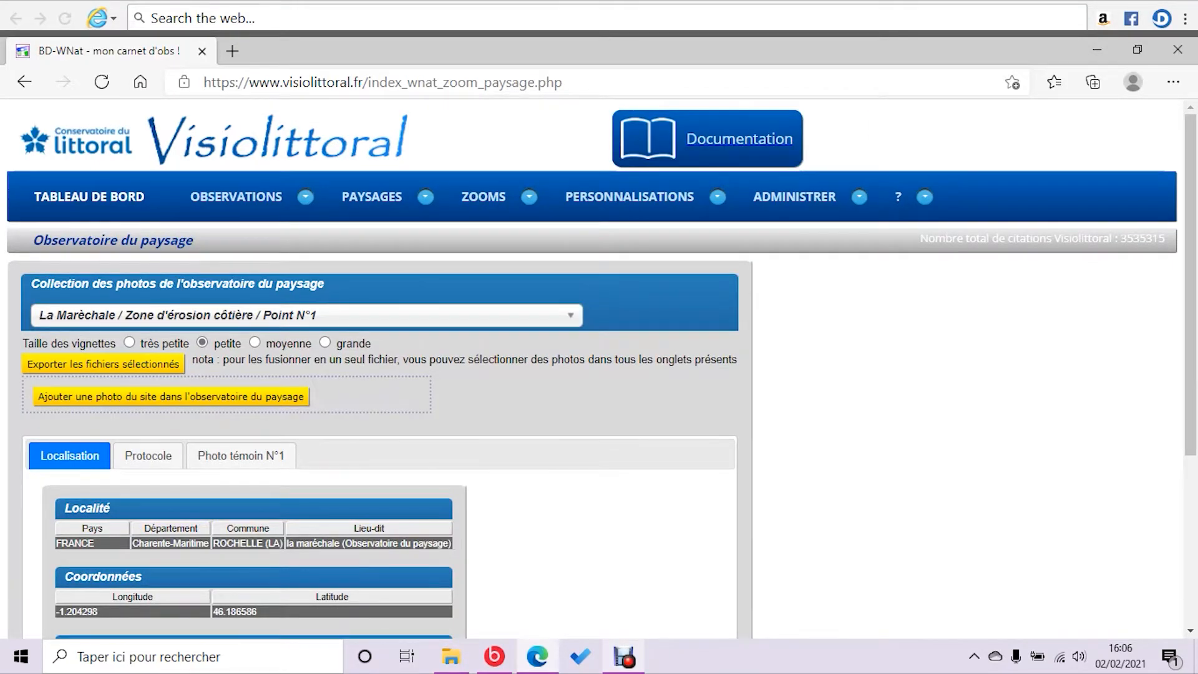
click(570, 315)
mouse_move(572, 515)
mouse_down()
mouse_move(572, 538)
mouse_move(571, 398)
mouse_move(571, 538)
mouse_up()
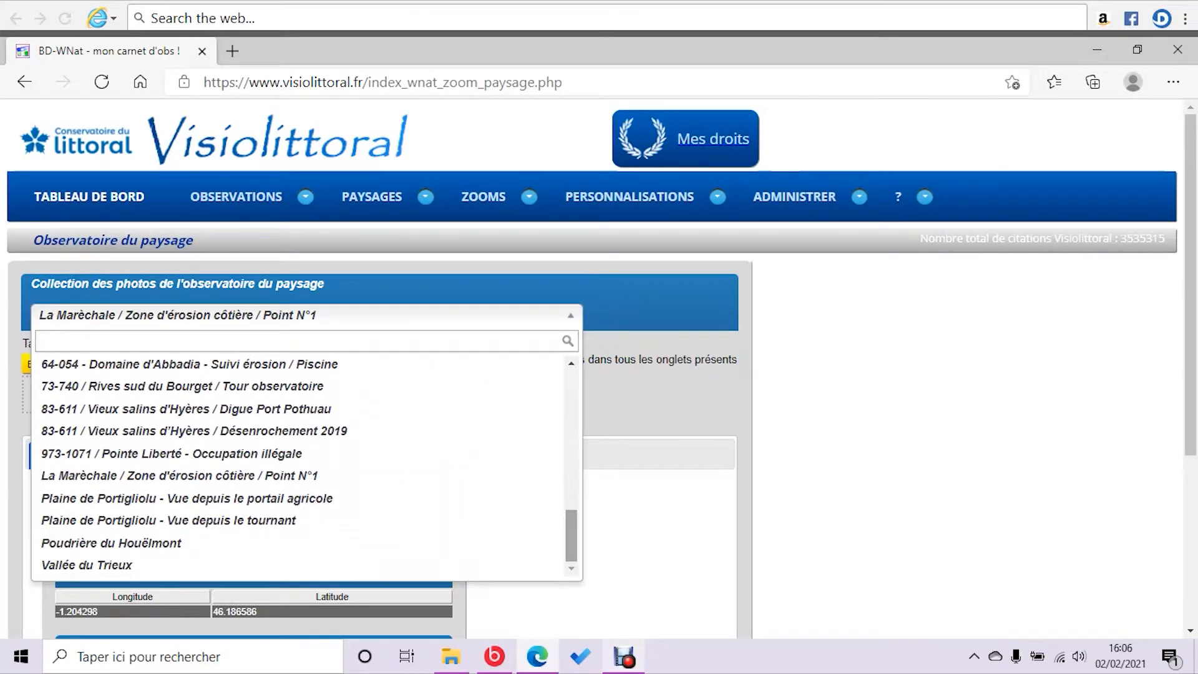
click(179, 476)
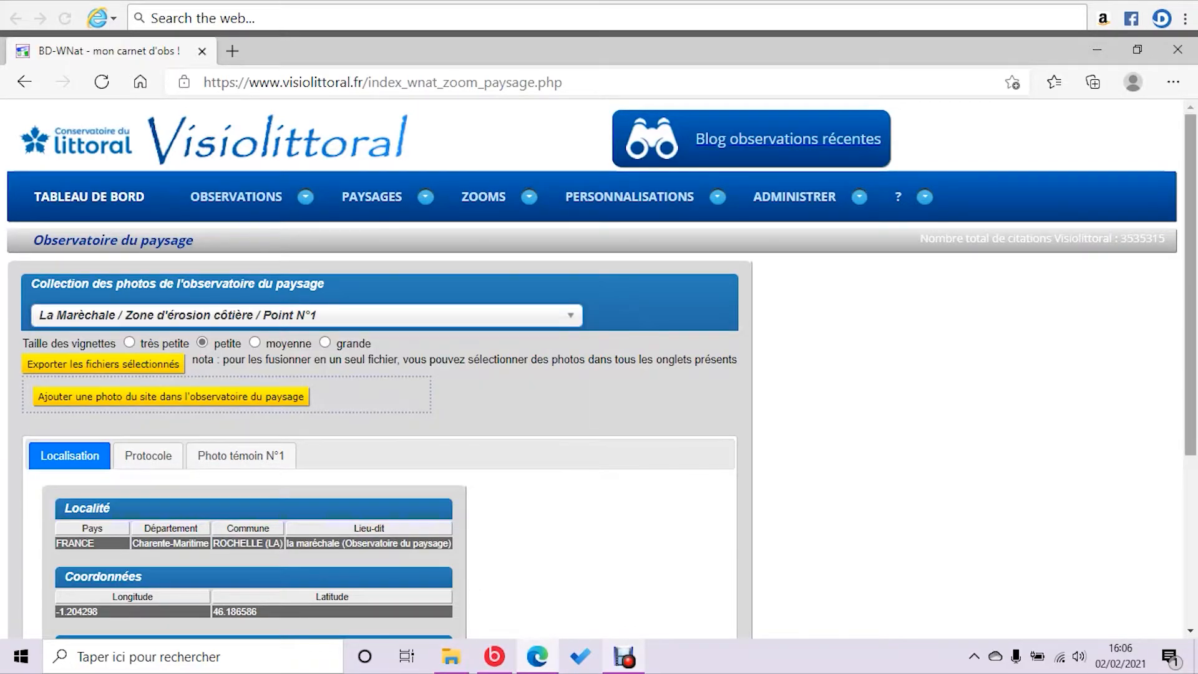
Review the observatory's location details, shooting protocol and Photo témoin N°1.
scroll(374, 374, down, 3)
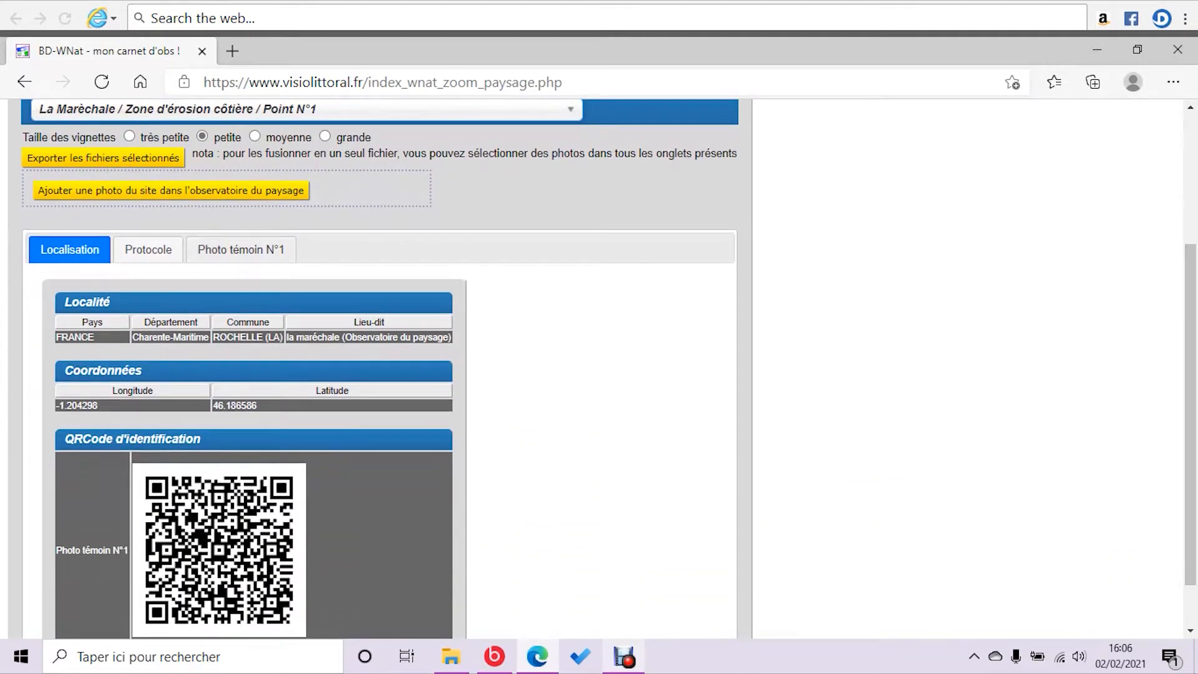
click(148, 249)
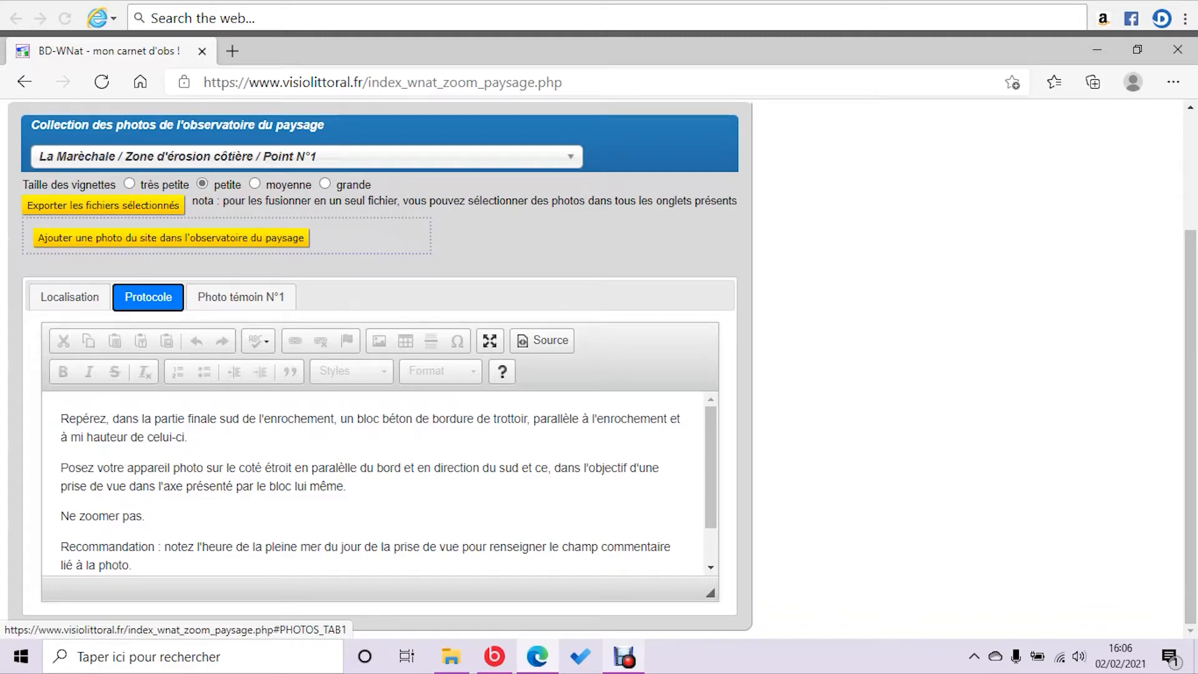
click(241, 297)
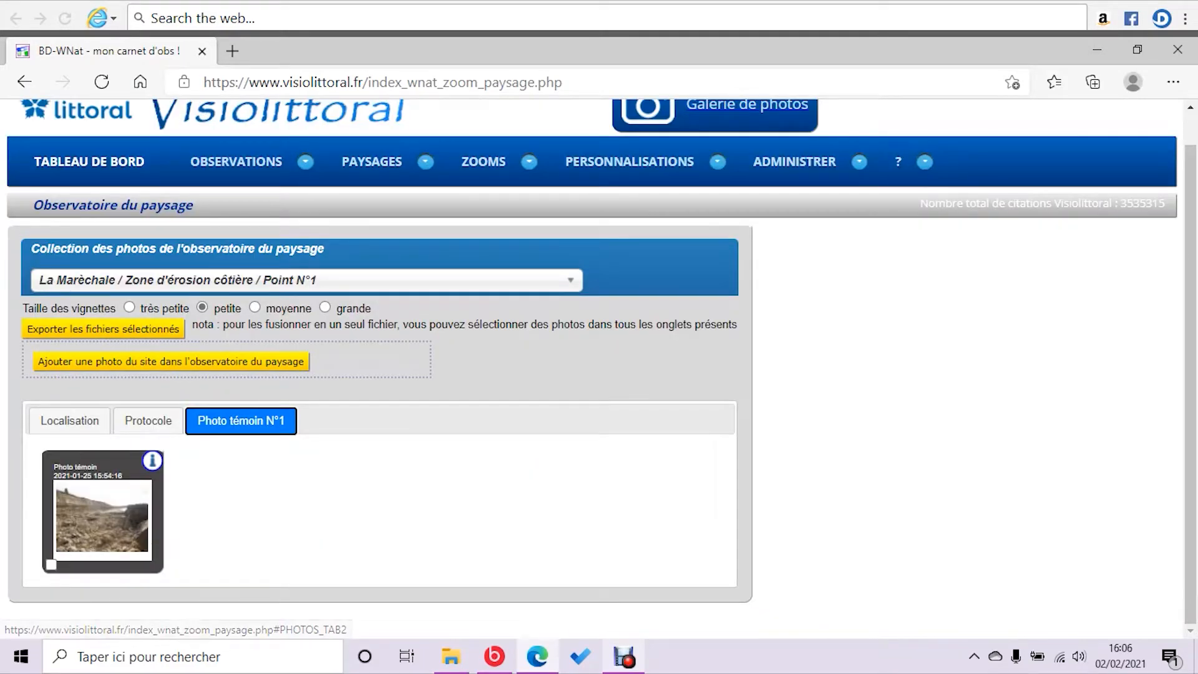
Add the photo Obs_tutoriel_2 to the La Marèchale landscape observatory.
click(181, 362)
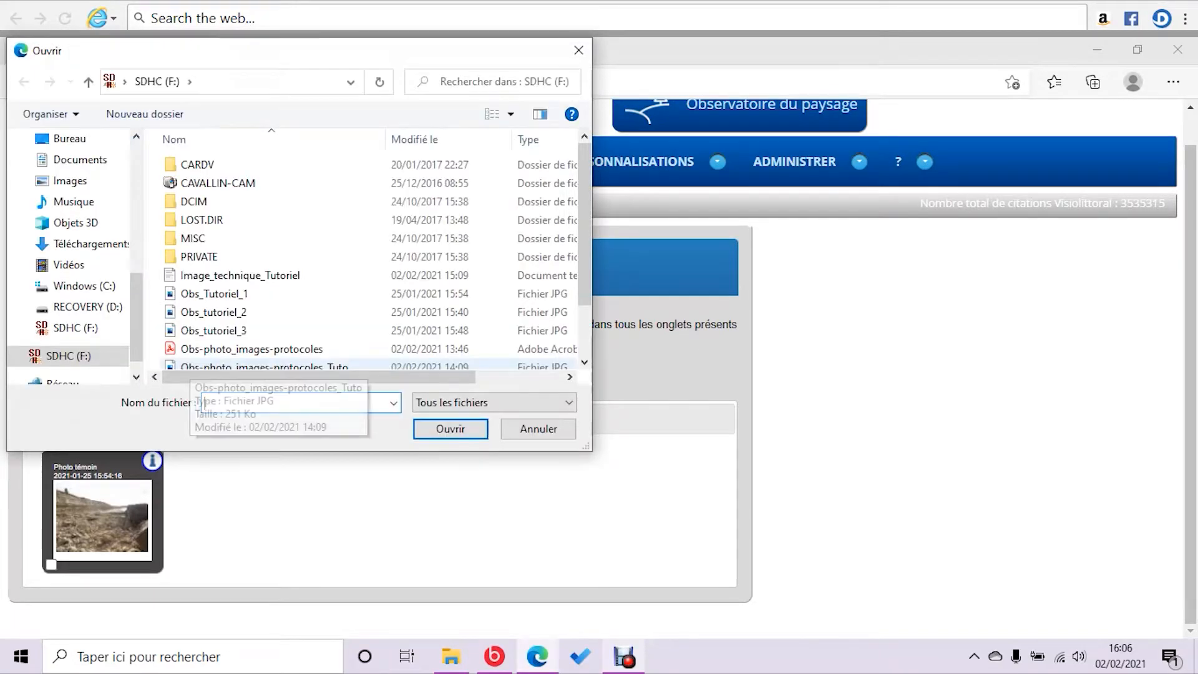
click(214, 312)
click(450, 429)
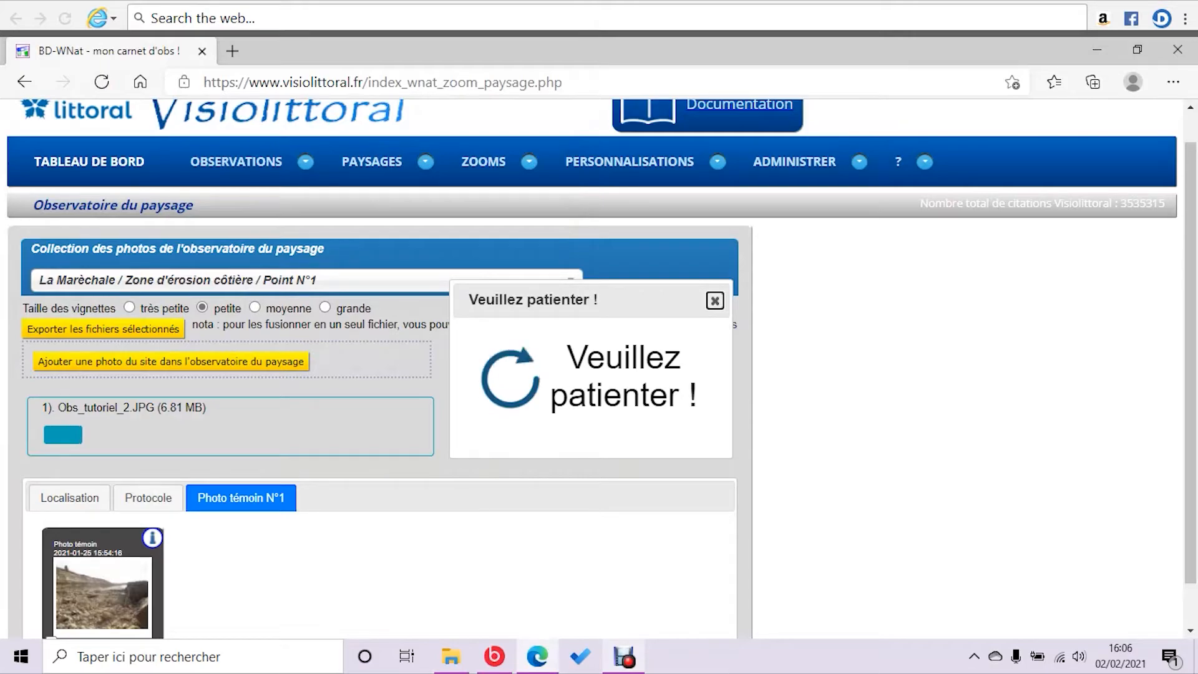
Match the new photo to the framing of witness photo 1, enter the note "Prise 1h après la 1ère et que la météo s'est voilée" and save.
scroll(592, 369, down, 1)
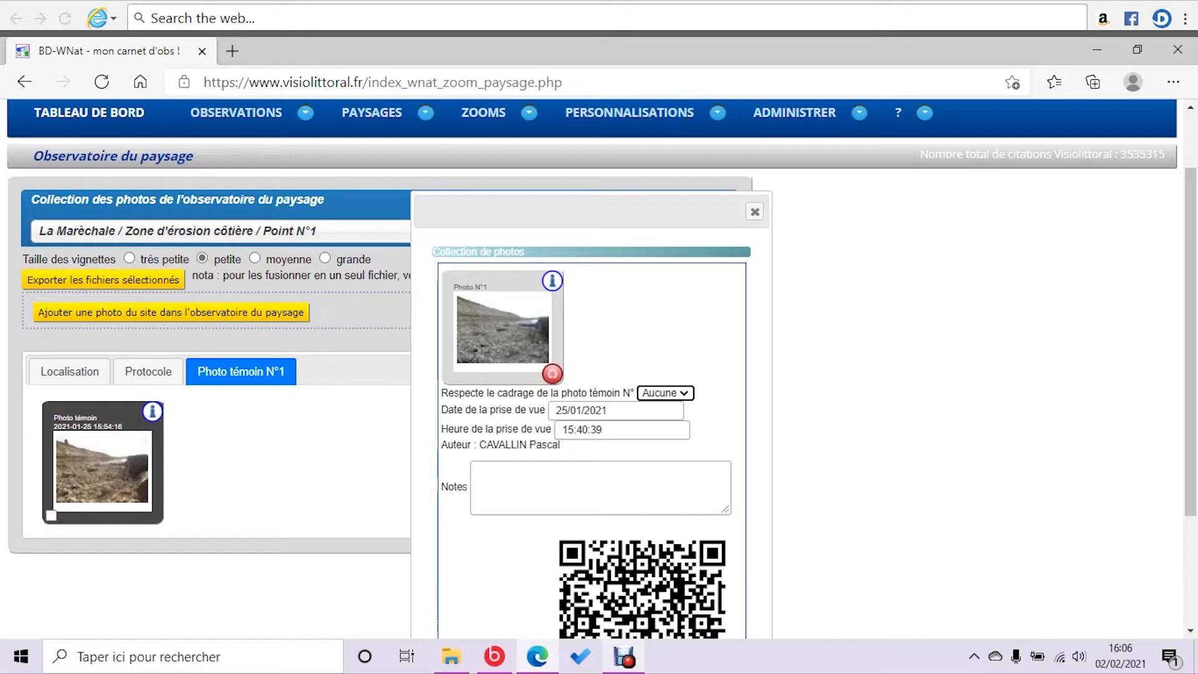
click(666, 393)
click(664, 424)
click(481, 467)
text(Pri)
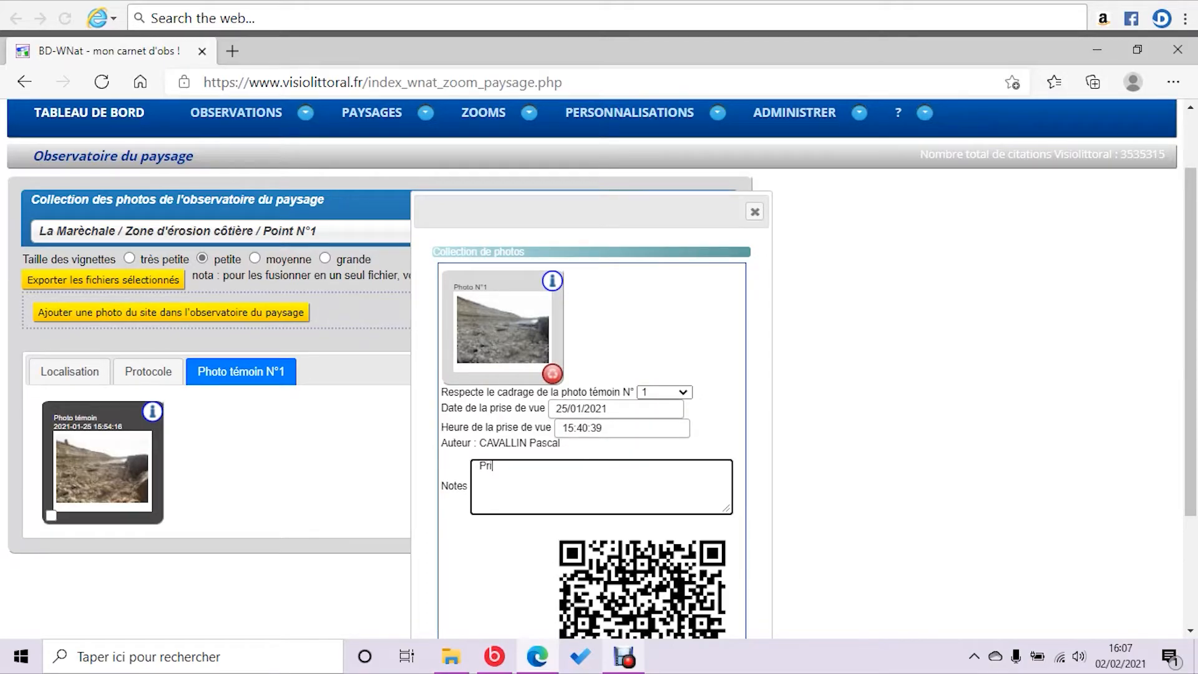
text(se 1h après la 1ère e)
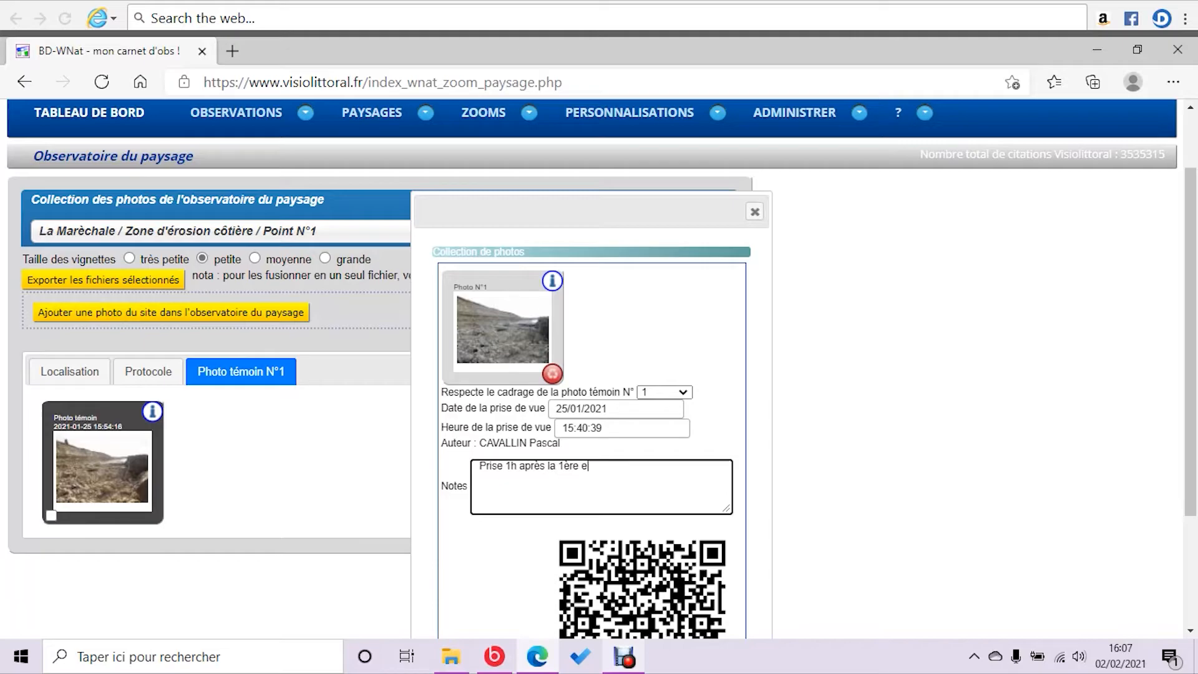
text(t que la météo s'est voilée)
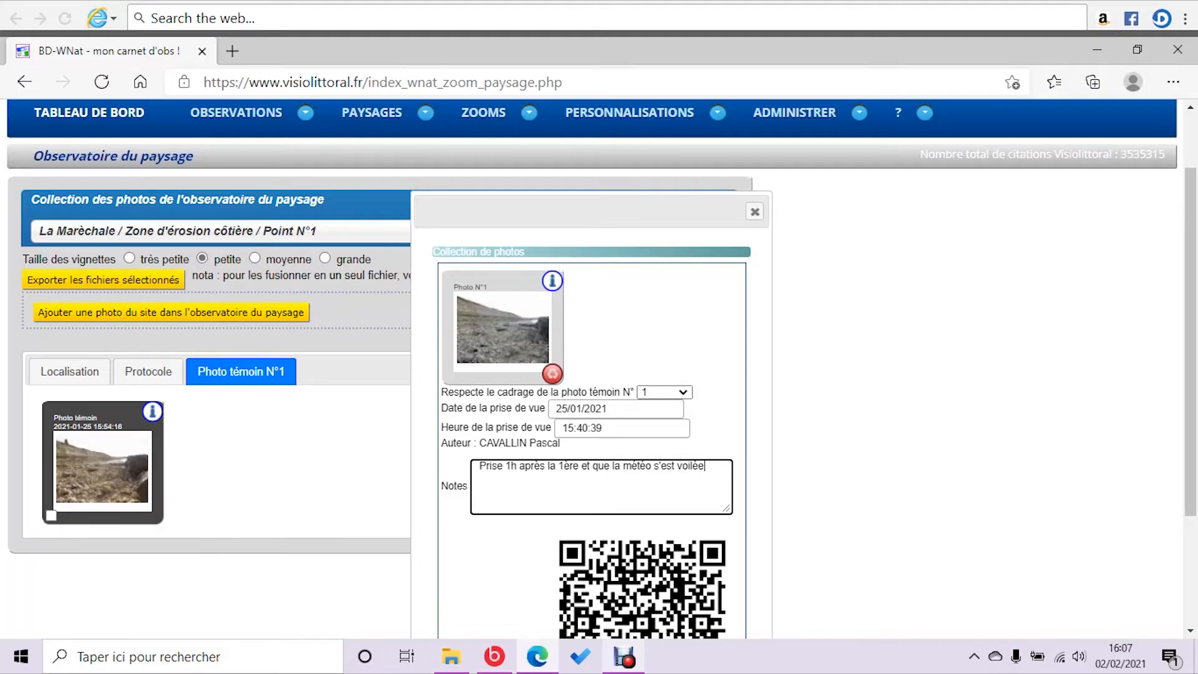
scroll(599, 369, down, 3)
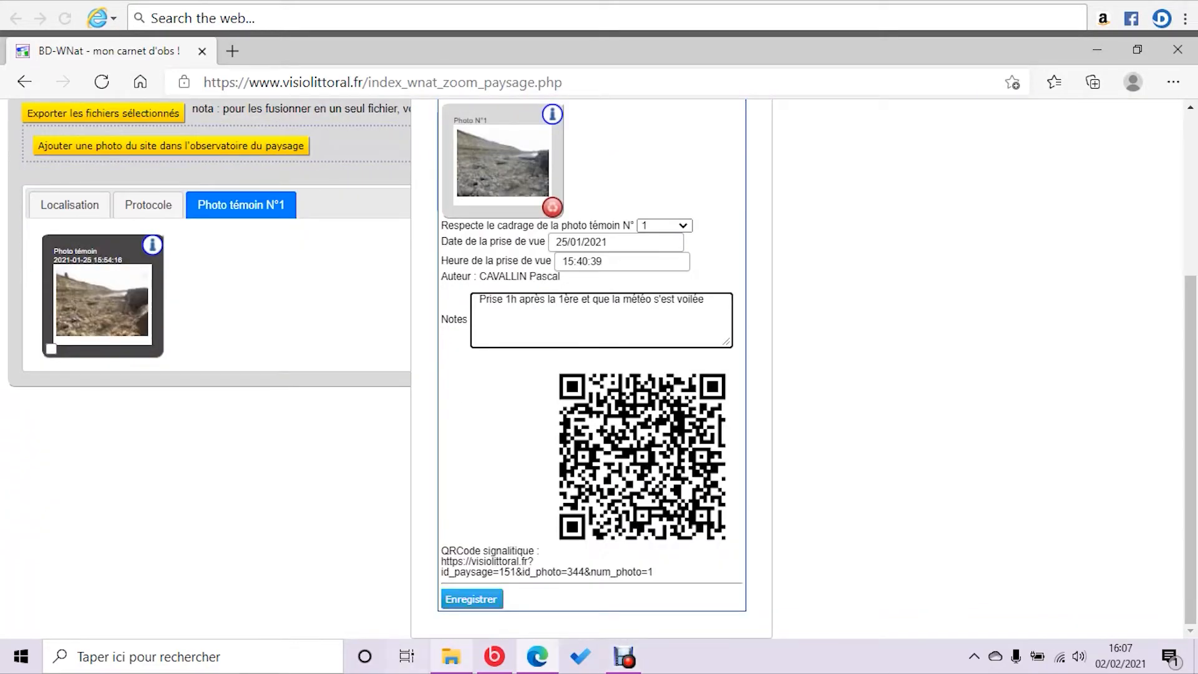
click(472, 600)
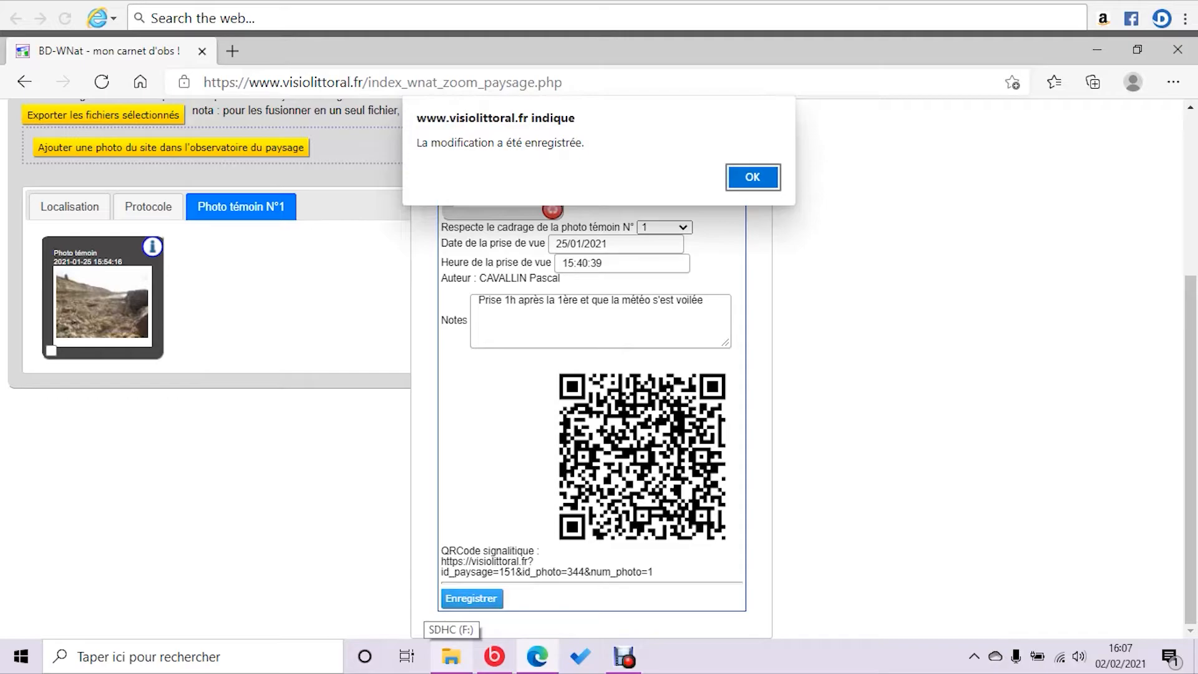
key(Return)
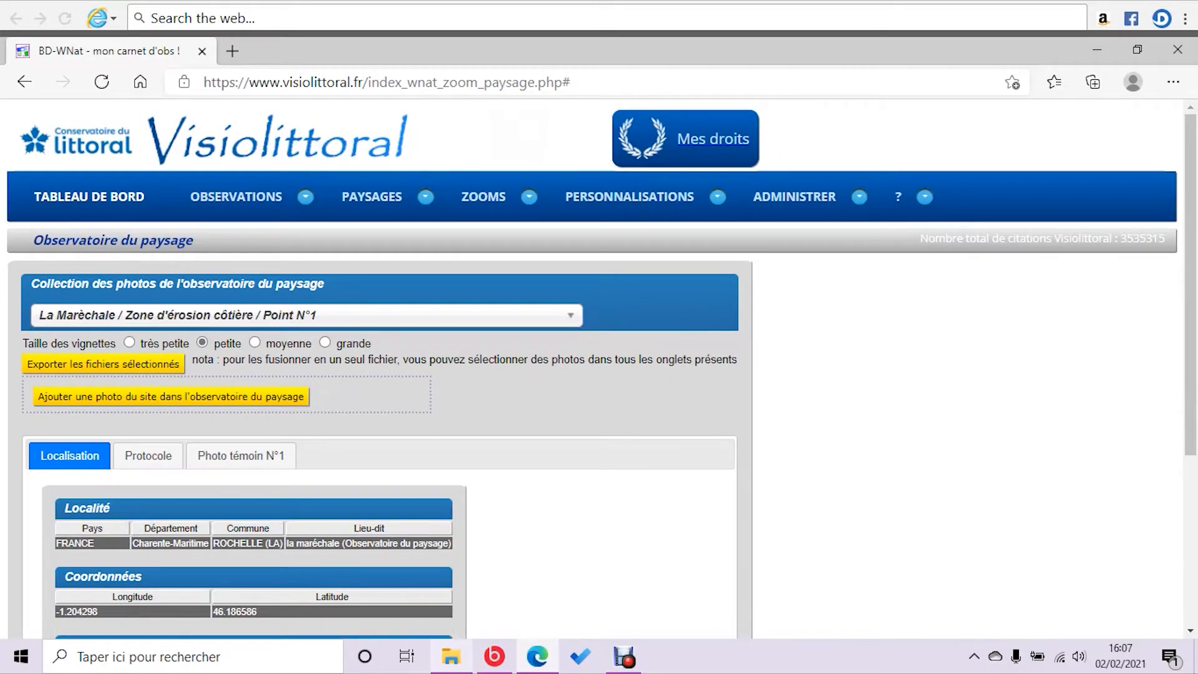
Add the photo Obs_tutoriel_3 to the La Marèchale landscape observatory.
click(171, 397)
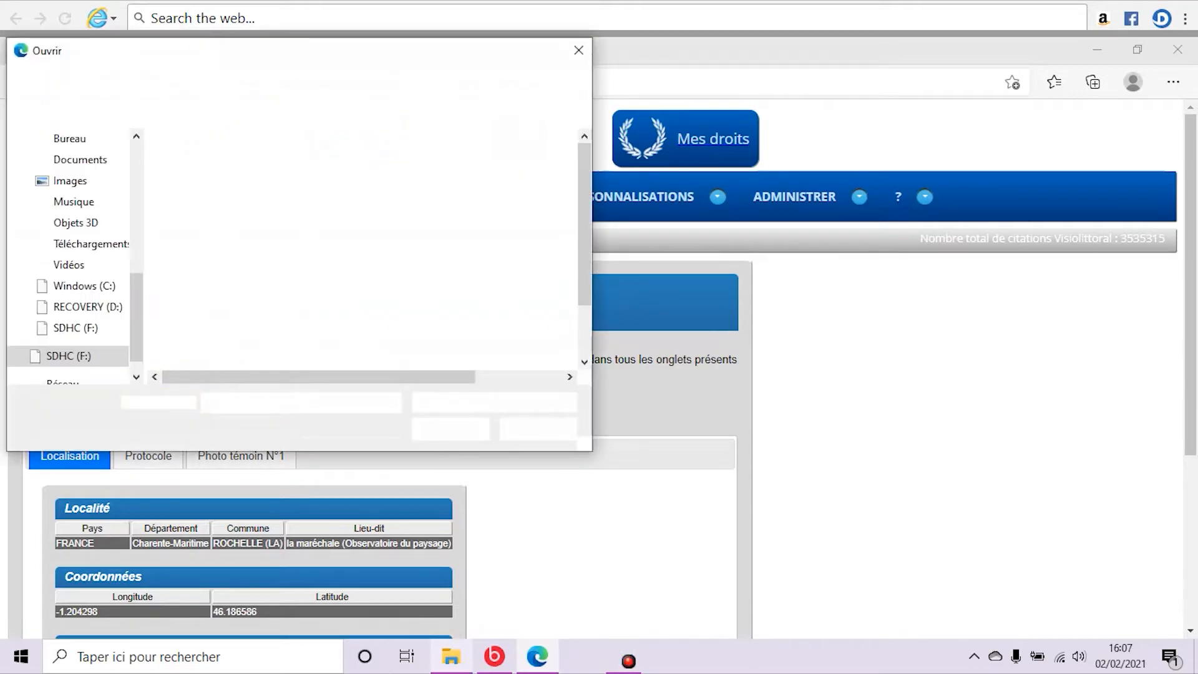
click(237, 330)
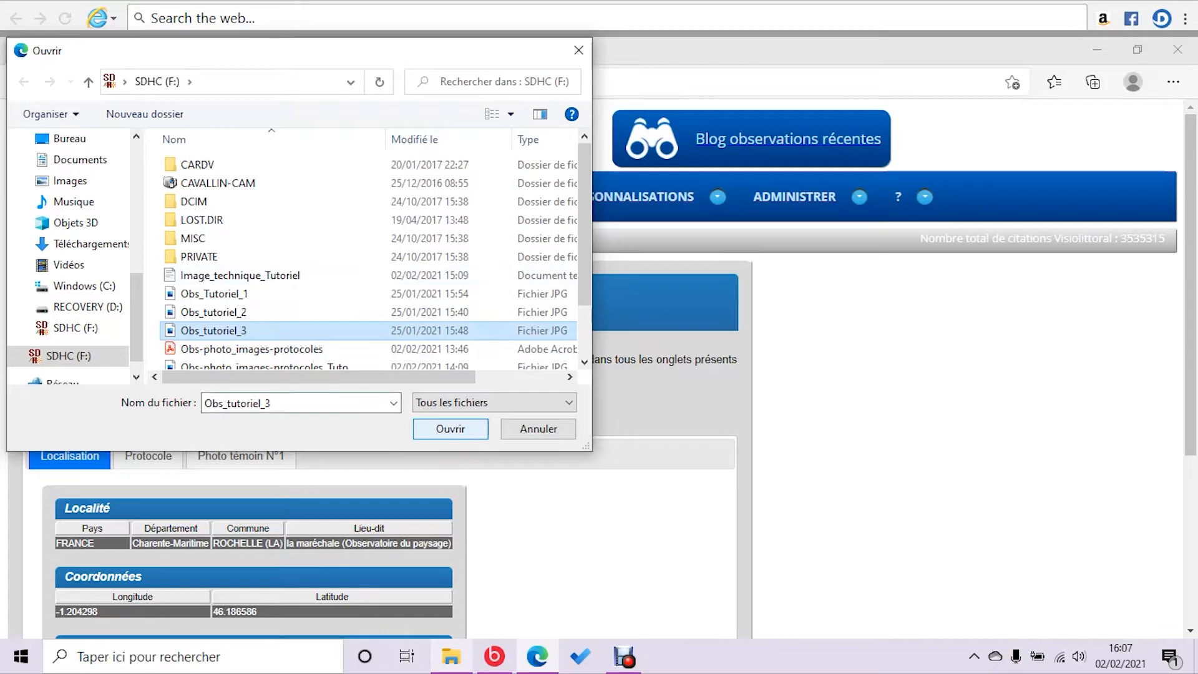
click(451, 429)
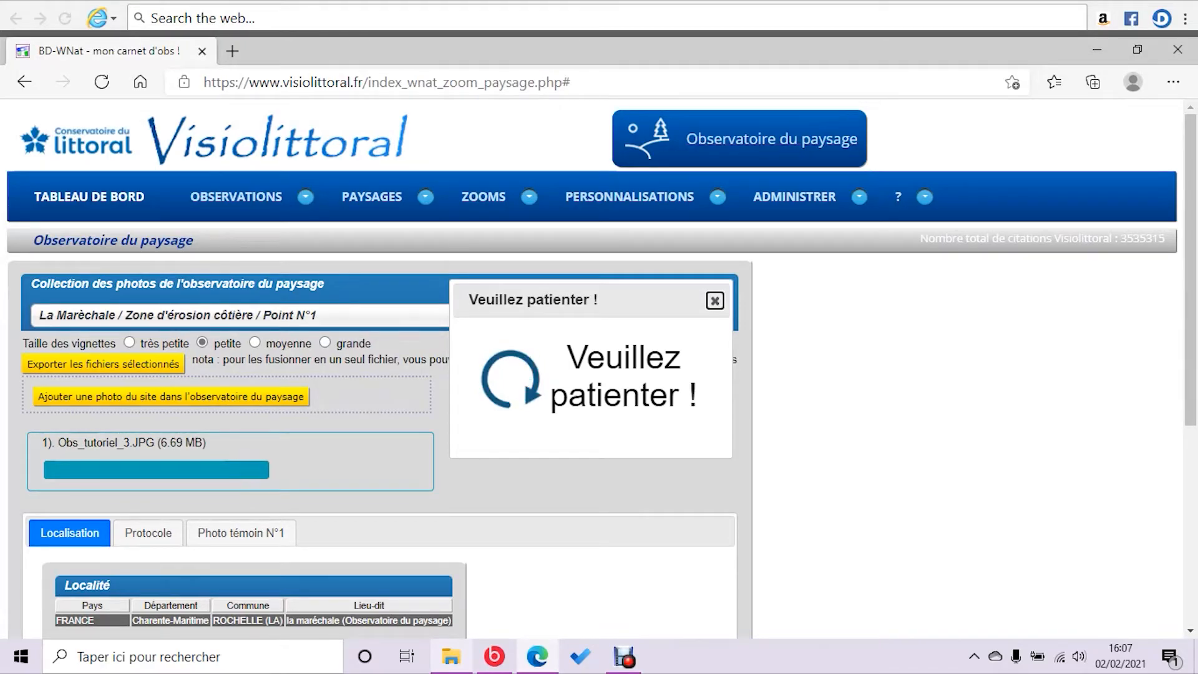
Enter the note "Prise en orientation nord, soit l'inverse du protocole de l'observatoire du paysage" for the cliff photo and save, leaving the witness framing at Aucune.
drag(1191, 268, 1191, 425)
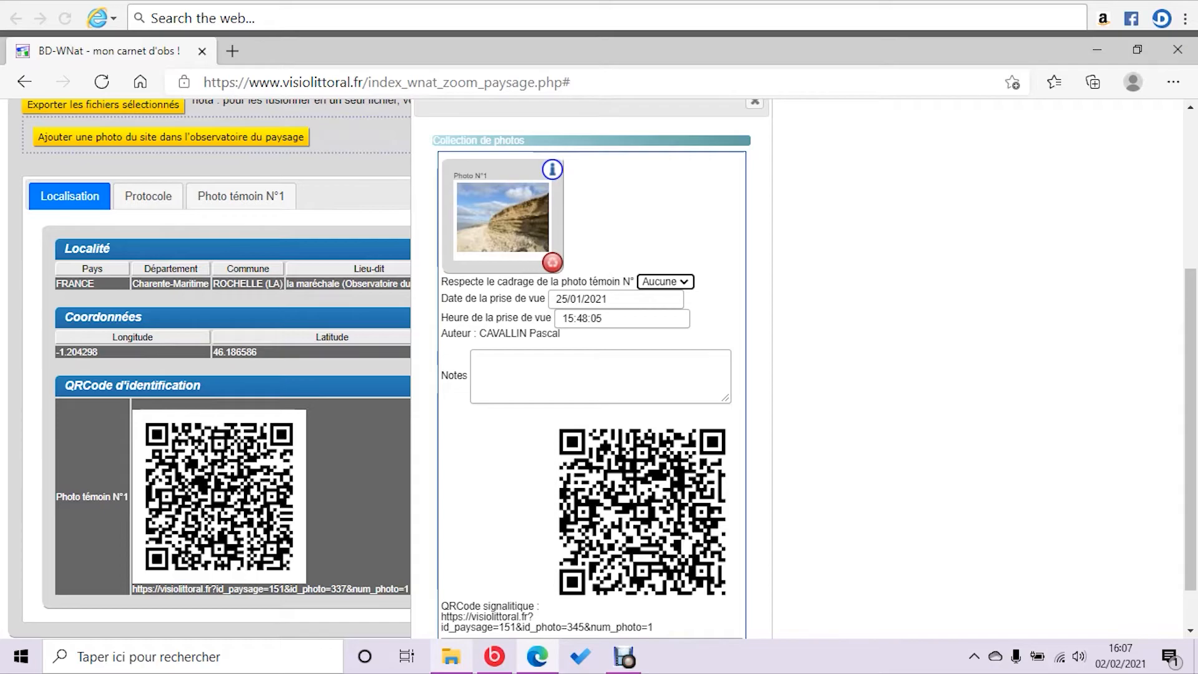
click(587, 373)
text(Prise en )
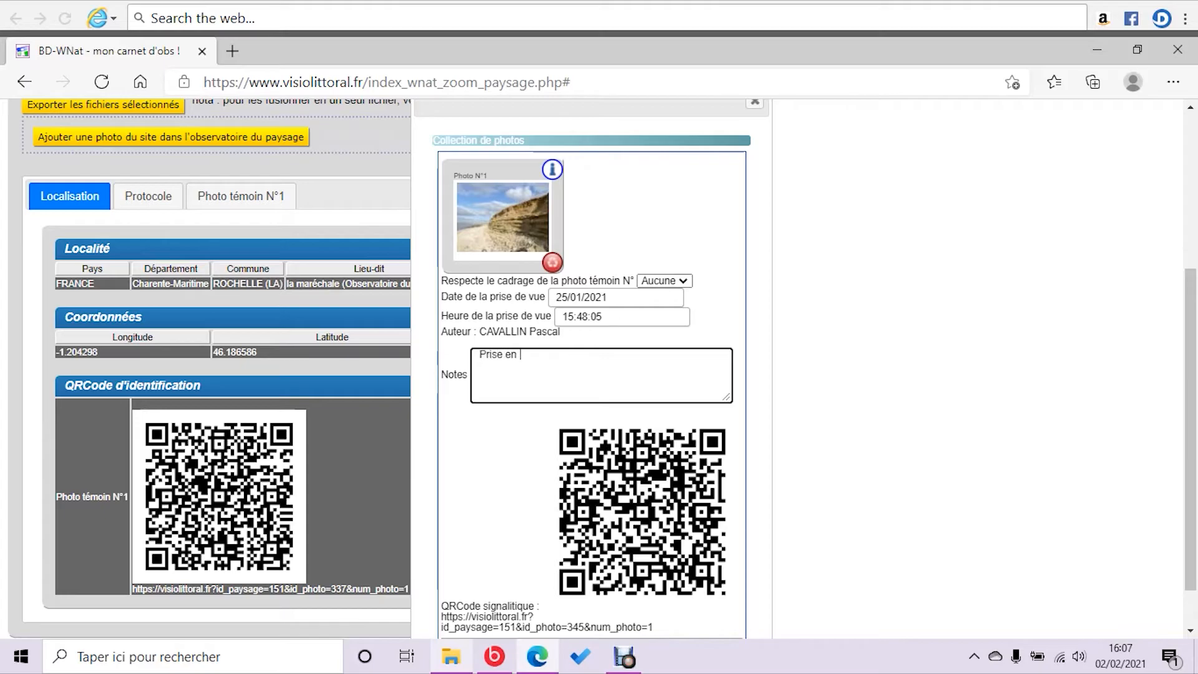
text(orientation nord, soit l'inverse du protocole d'e)
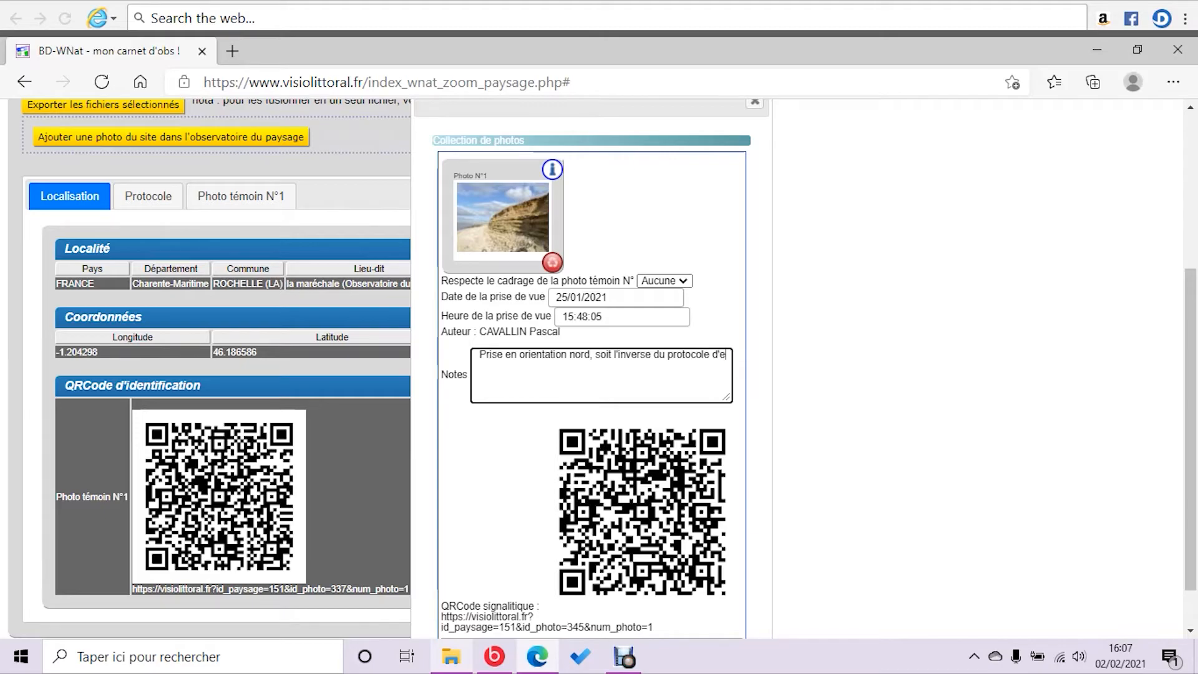
text( l'observatoire du paysage)
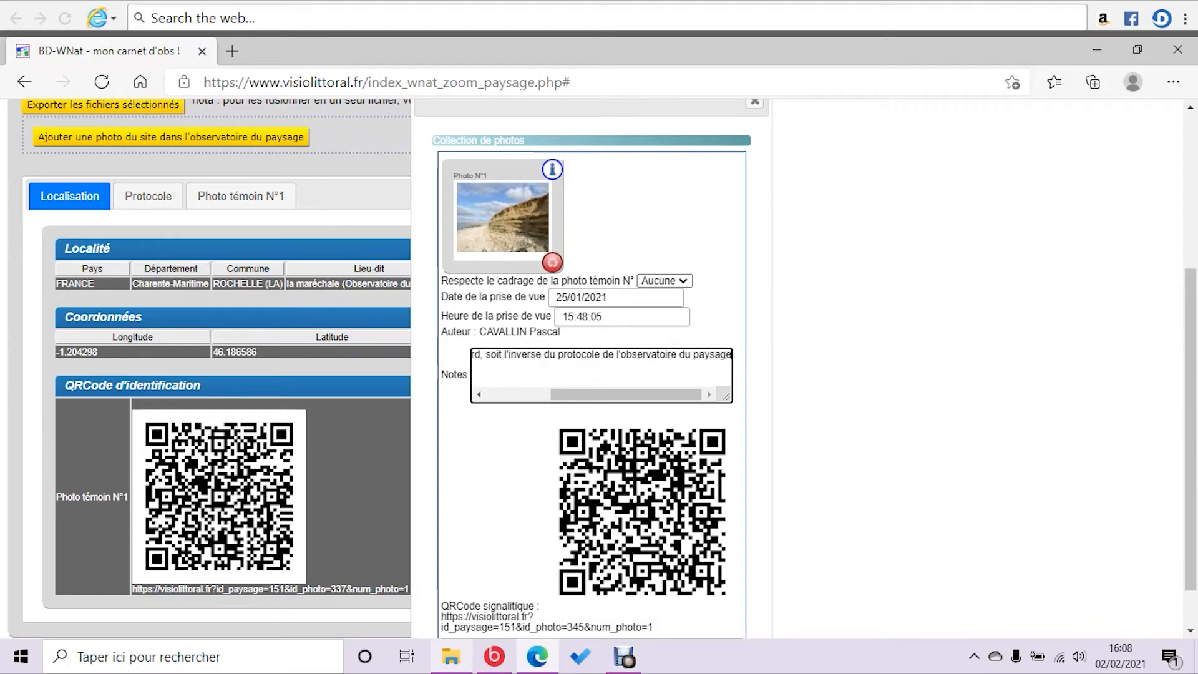
scroll(602, 369, down, 1)
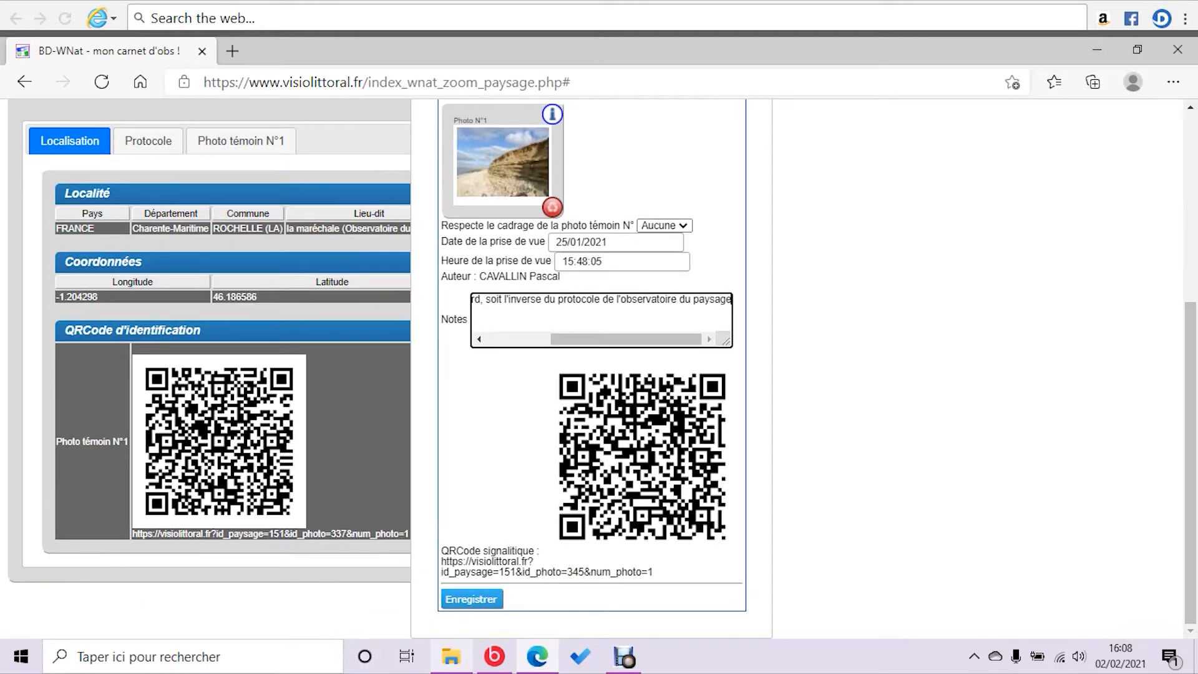
click(472, 599)
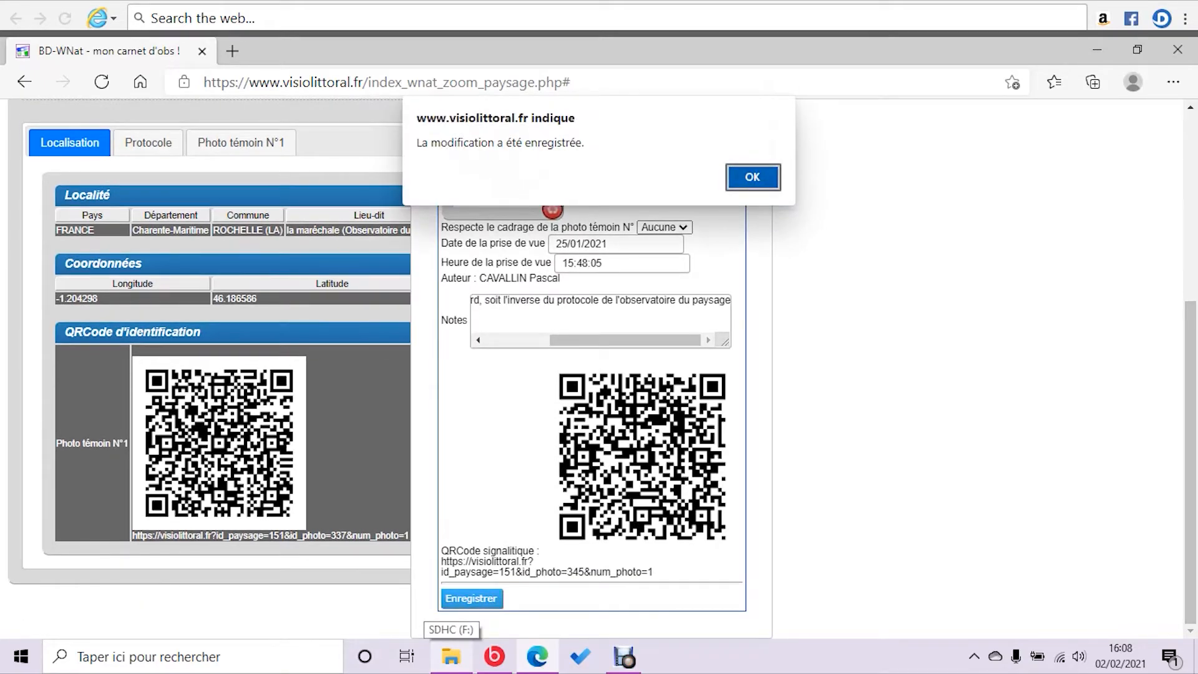
key(Return)
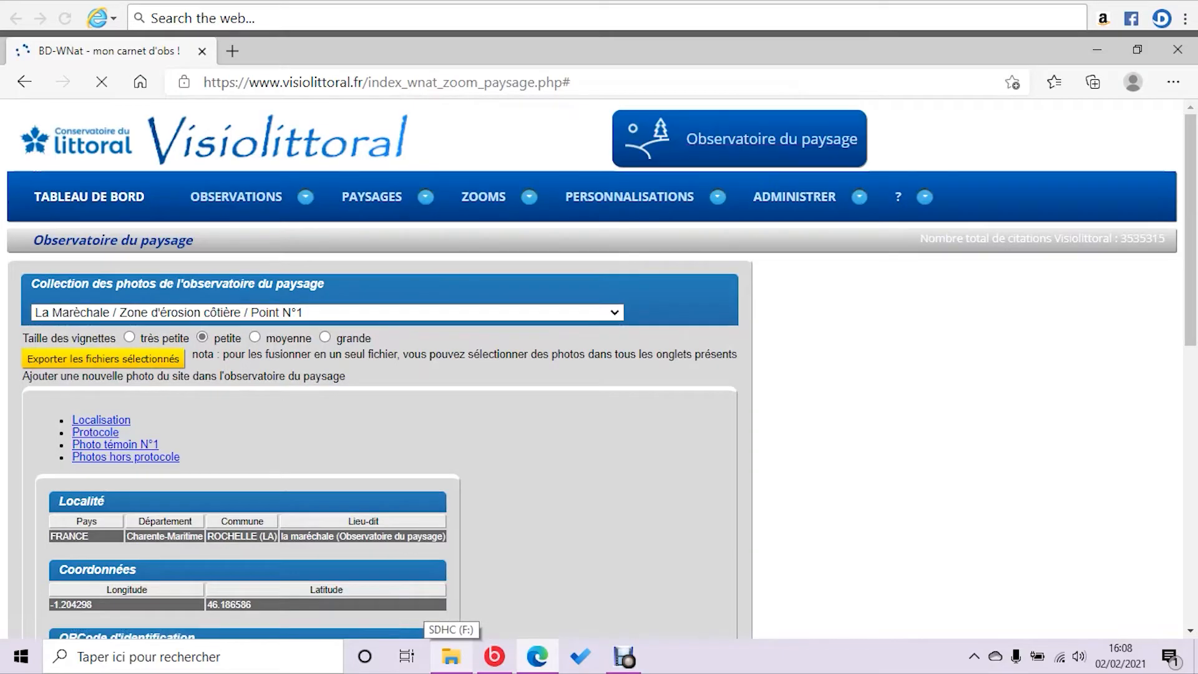
Review the protocol and compare the Photo témoin N°1 images at the grande thumbnail size.
click(148, 456)
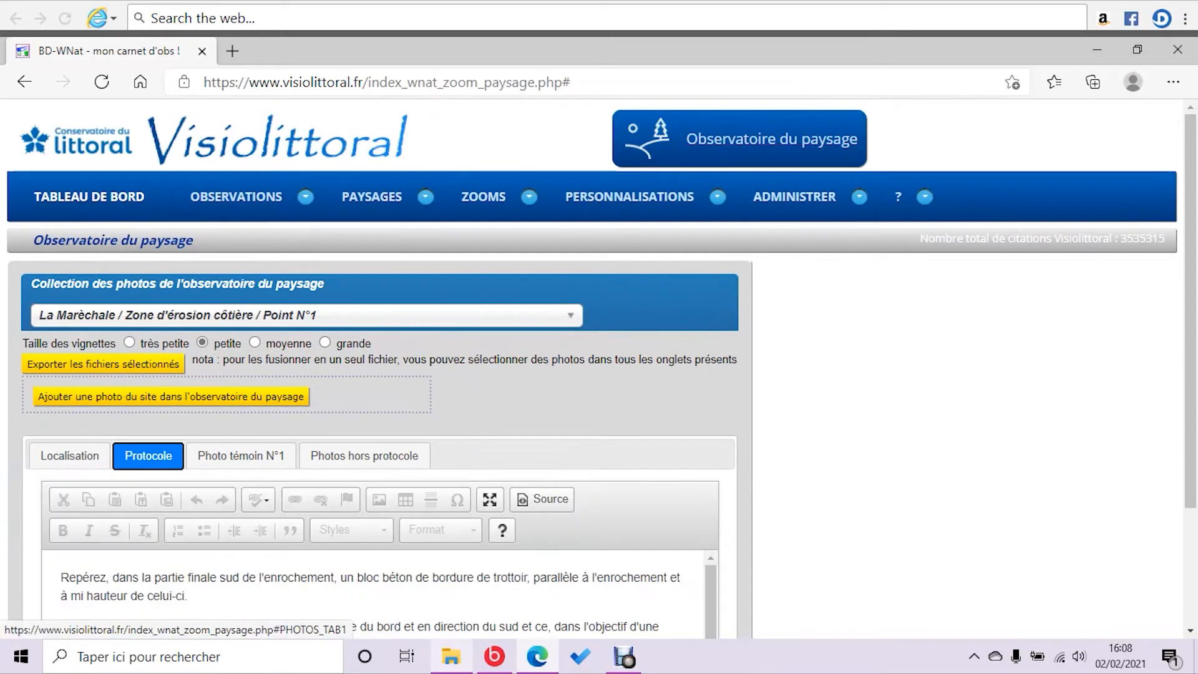
click(241, 456)
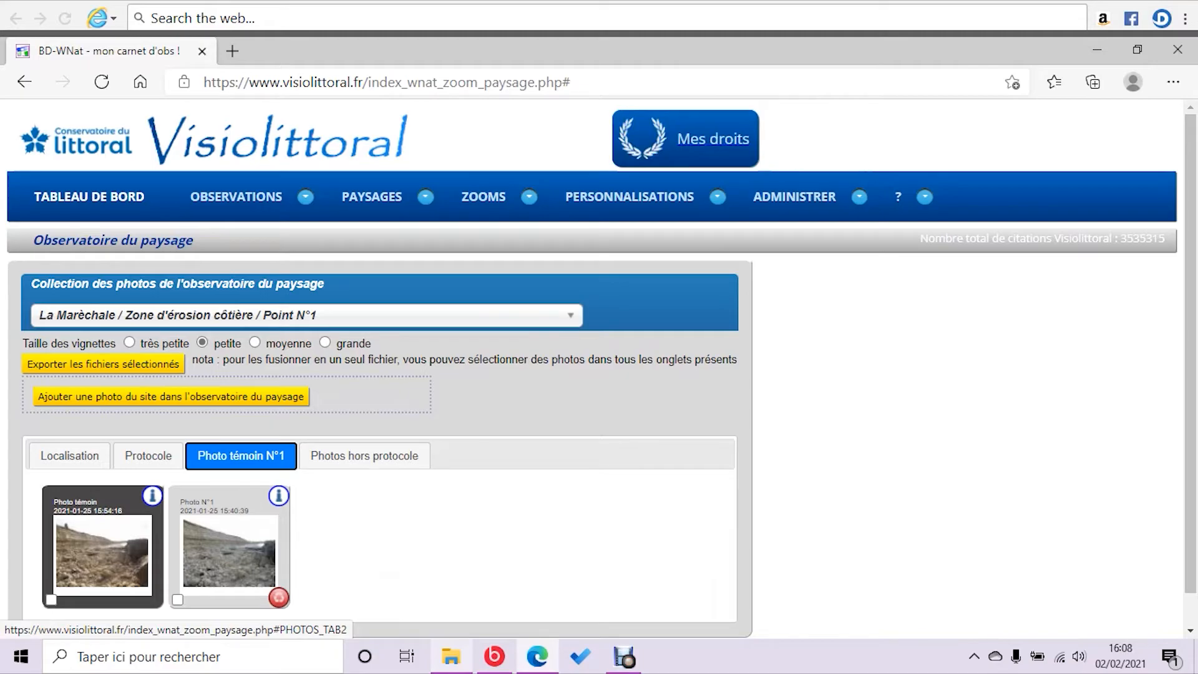
click(255, 343)
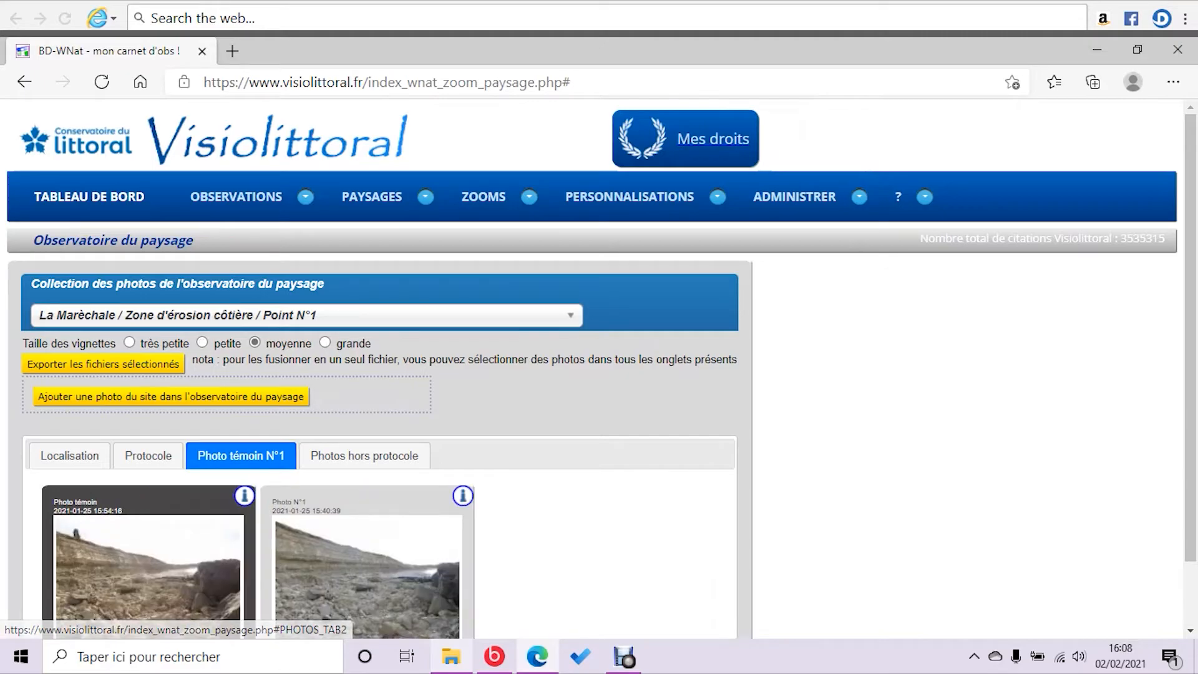
click(325, 343)
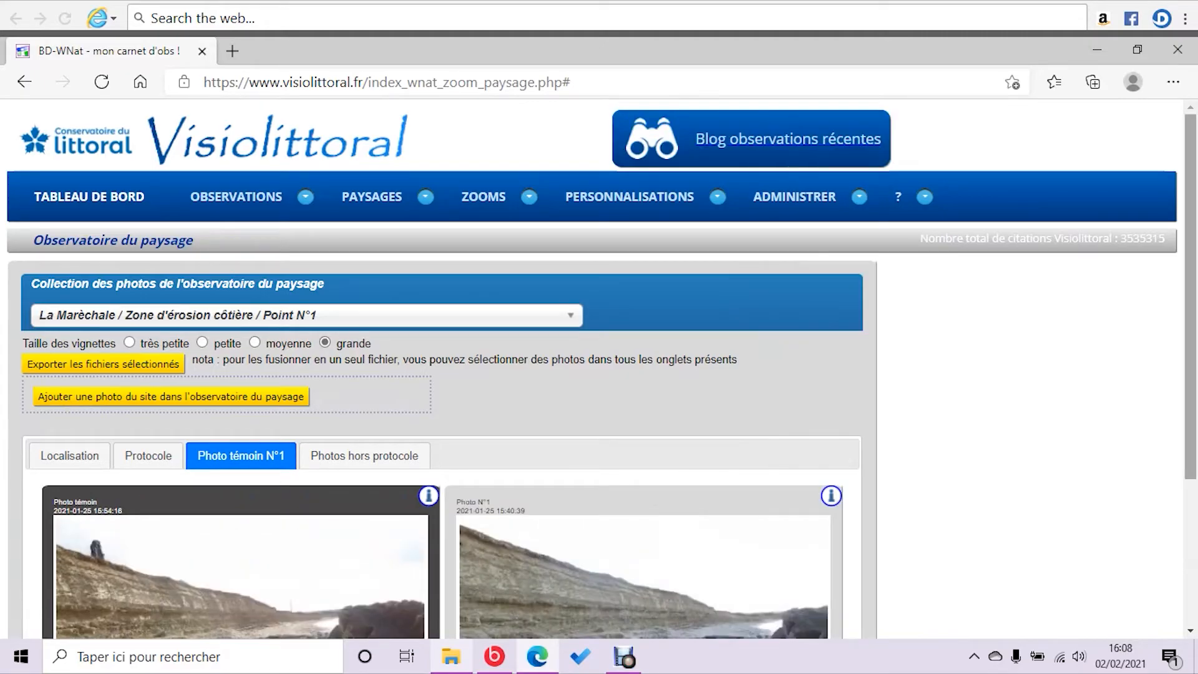
scroll(436, 374, down, 3)
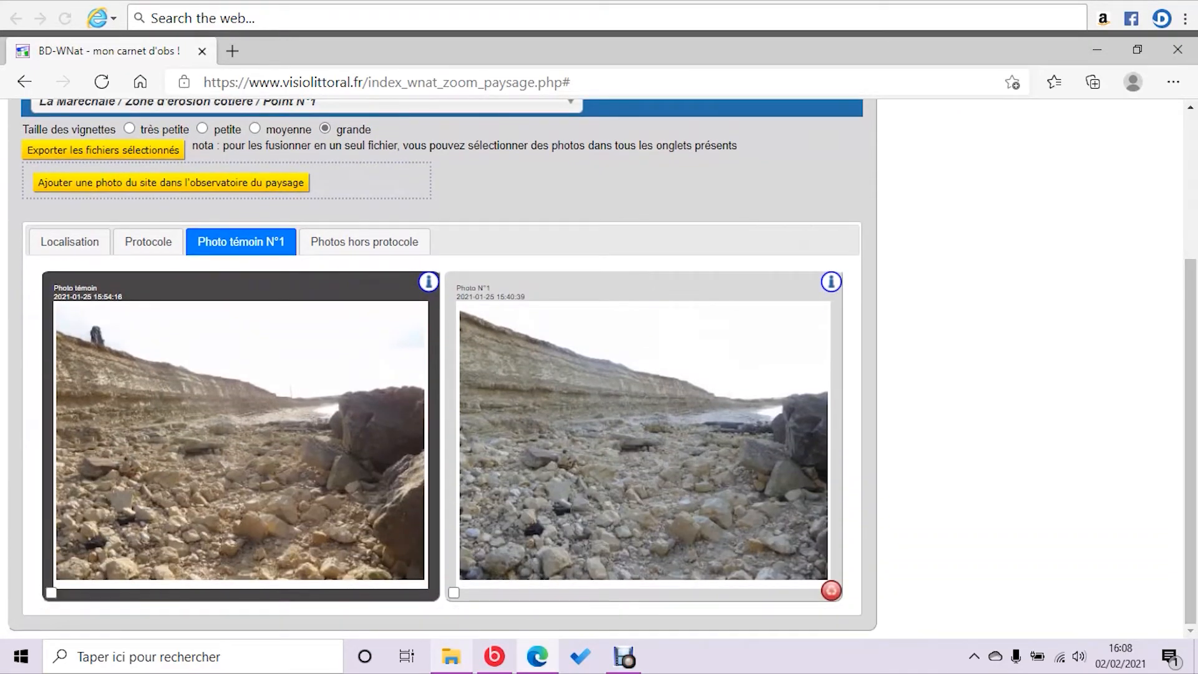
Select the witness photo and Photo N°1 and export the selected files.
click(454, 593)
click(51, 593)
click(103, 149)
View the out-of-protocol photo and switch the collection to 17-493 / Rives de Charente - La Corderie Royale / Point N°1.
click(364, 242)
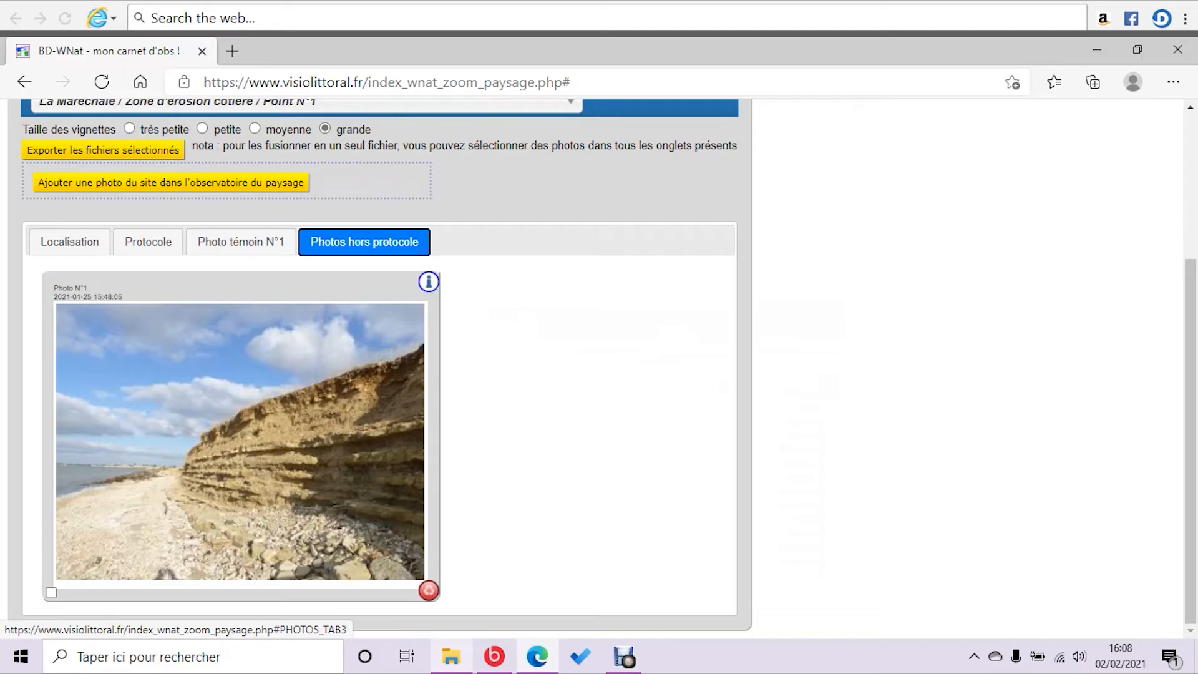
scroll(599, 368, up, 4)
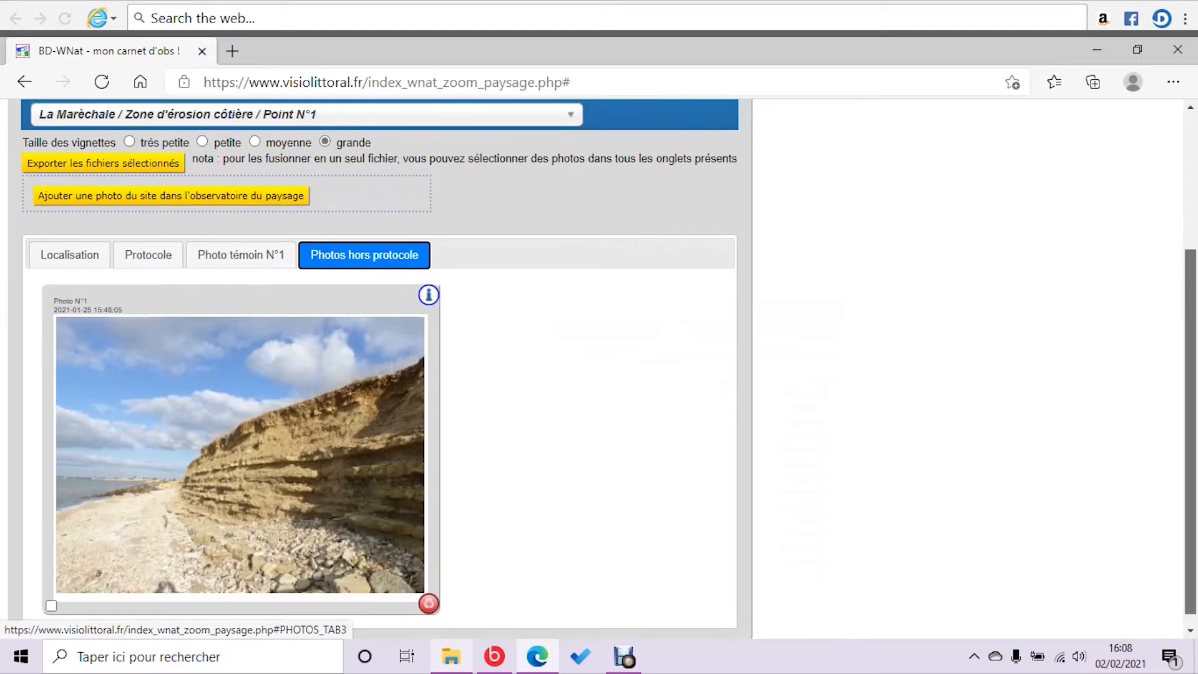
click(350, 315)
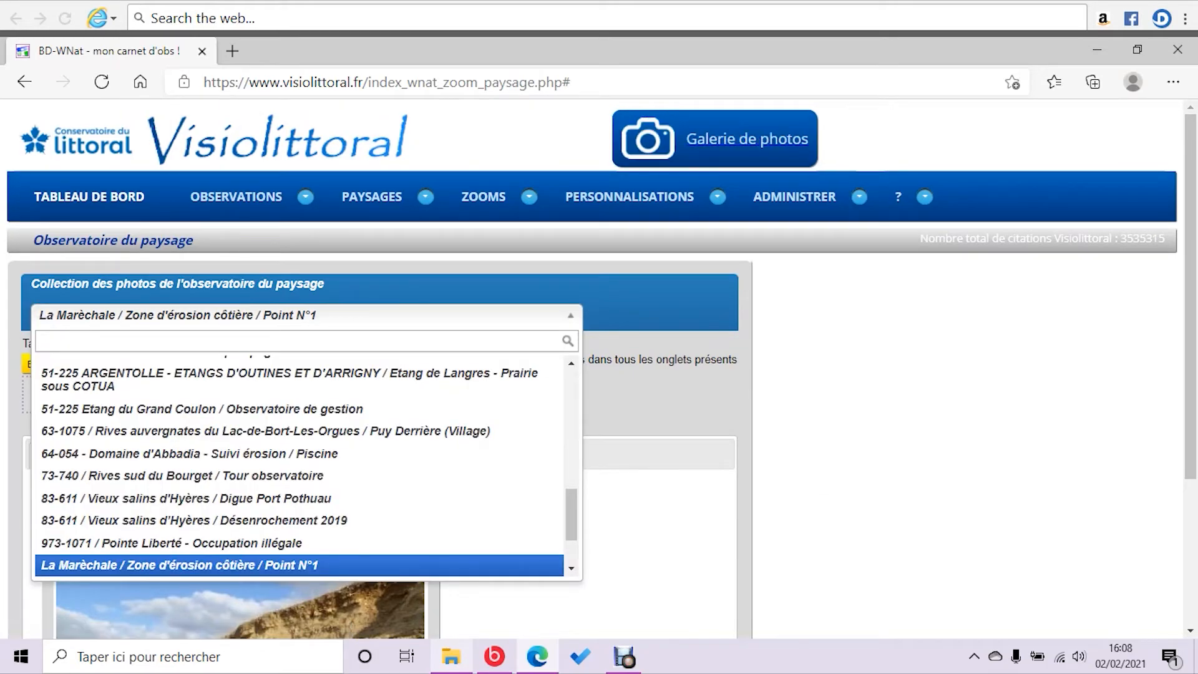
click(630, 509)
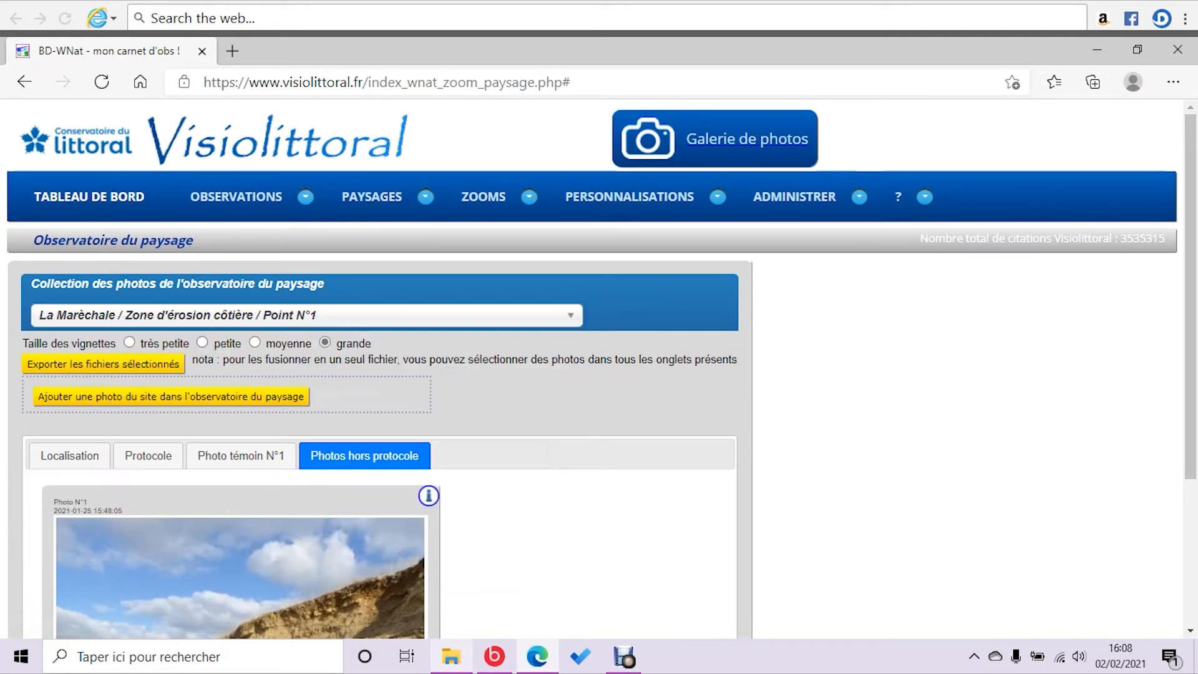
click(570, 316)
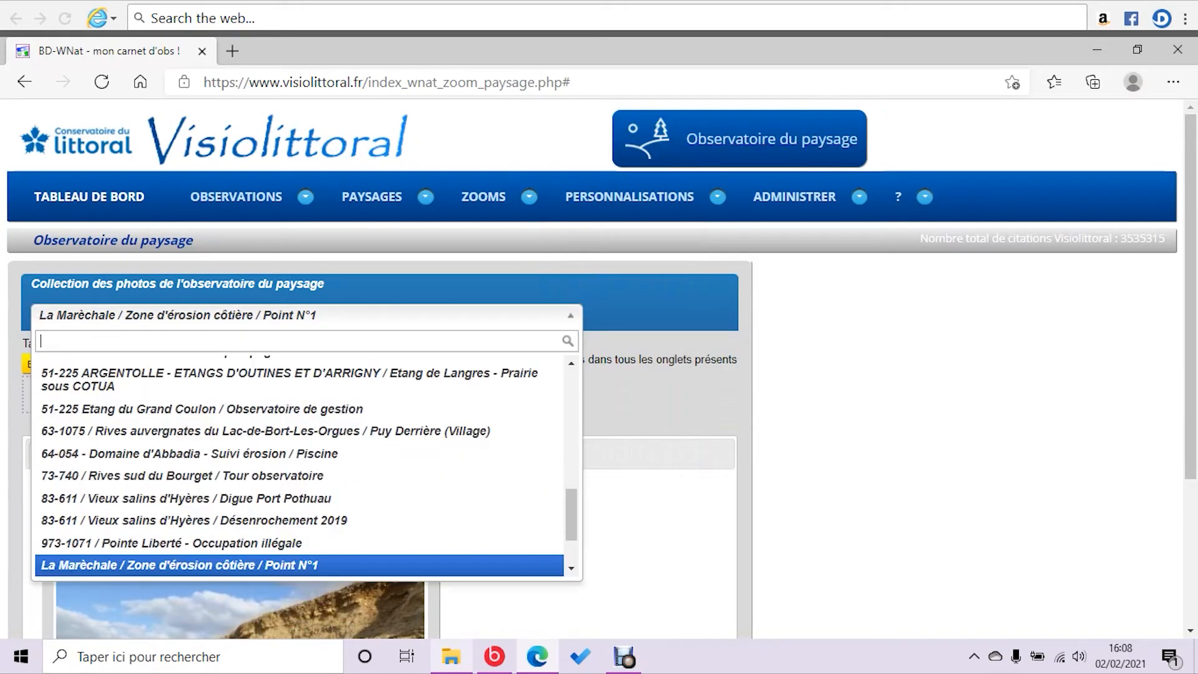
click(569, 315)
click(570, 316)
drag(571, 515, 572, 393)
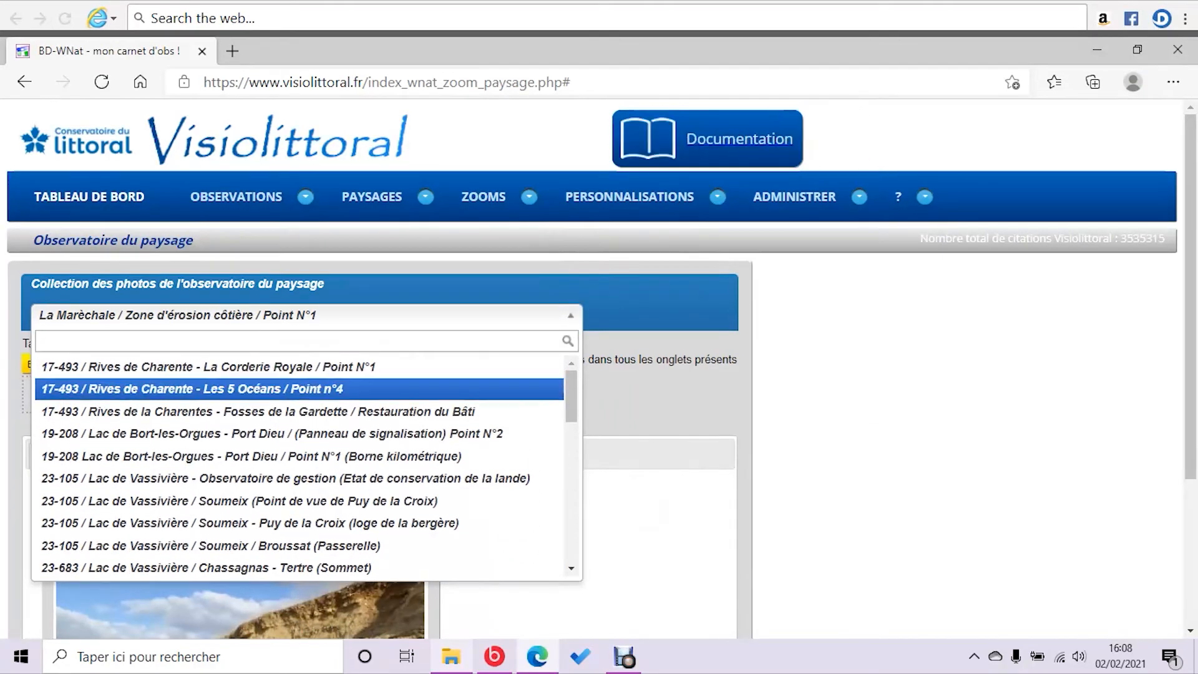
key(Return)
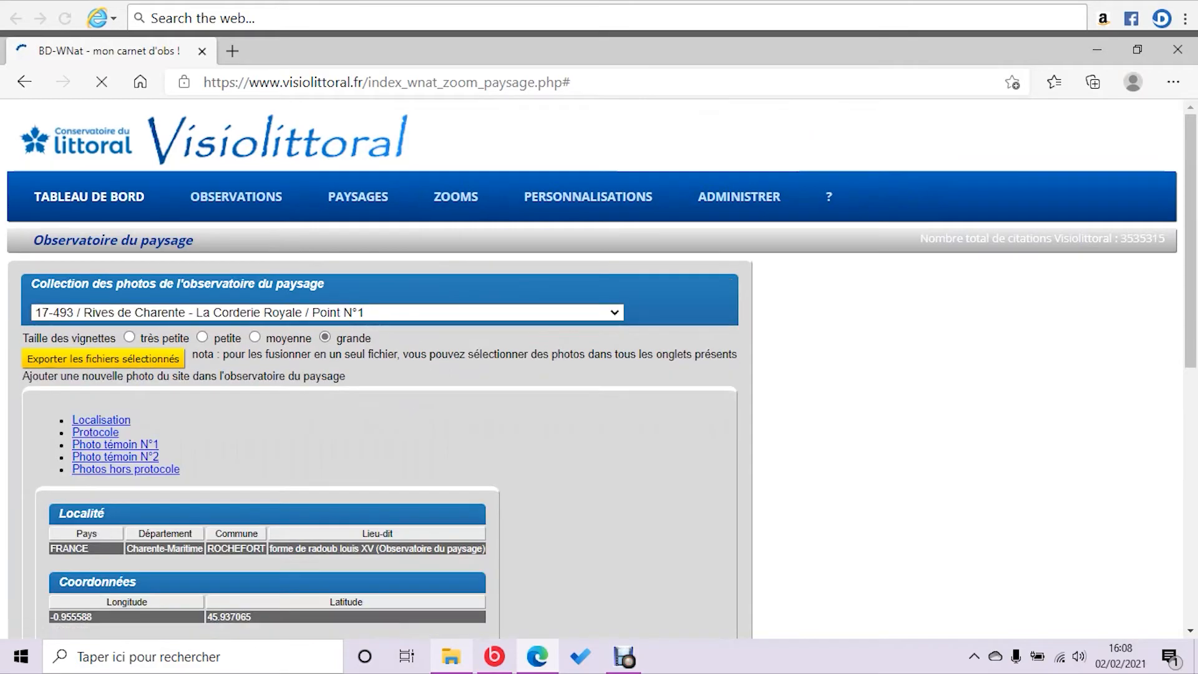
Read the shooting protocol of the La Corderie Royale observatory, including its illustrated camera positions.
scroll(374, 368, down, 5)
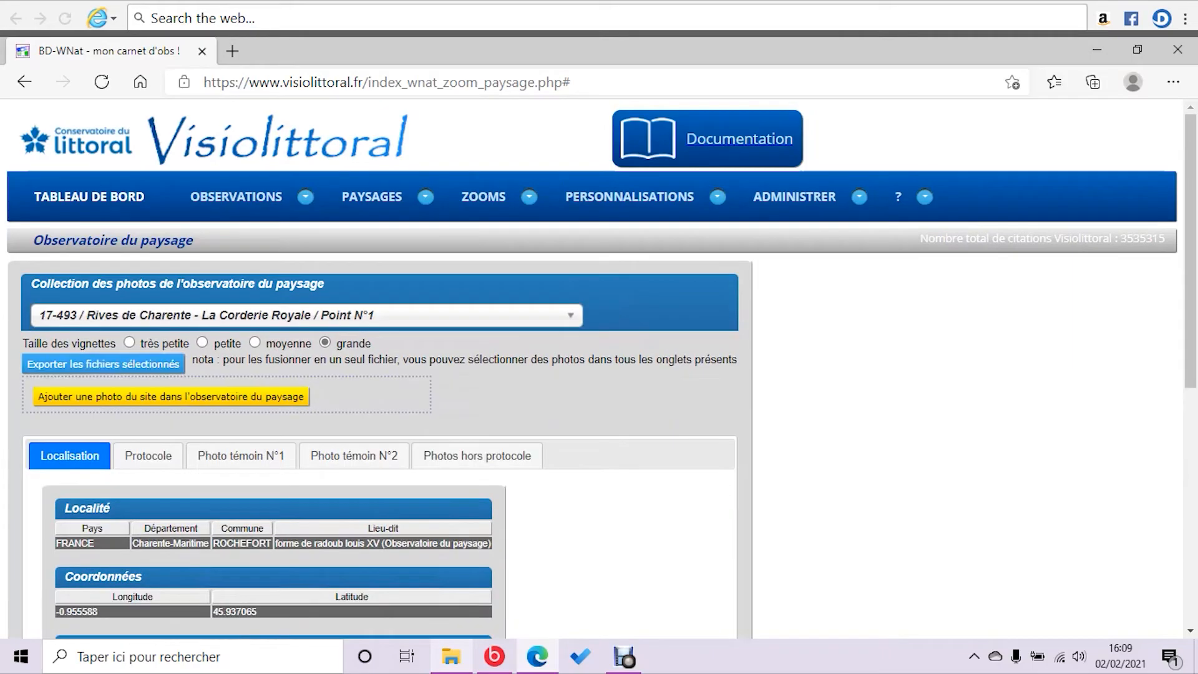
click(148, 456)
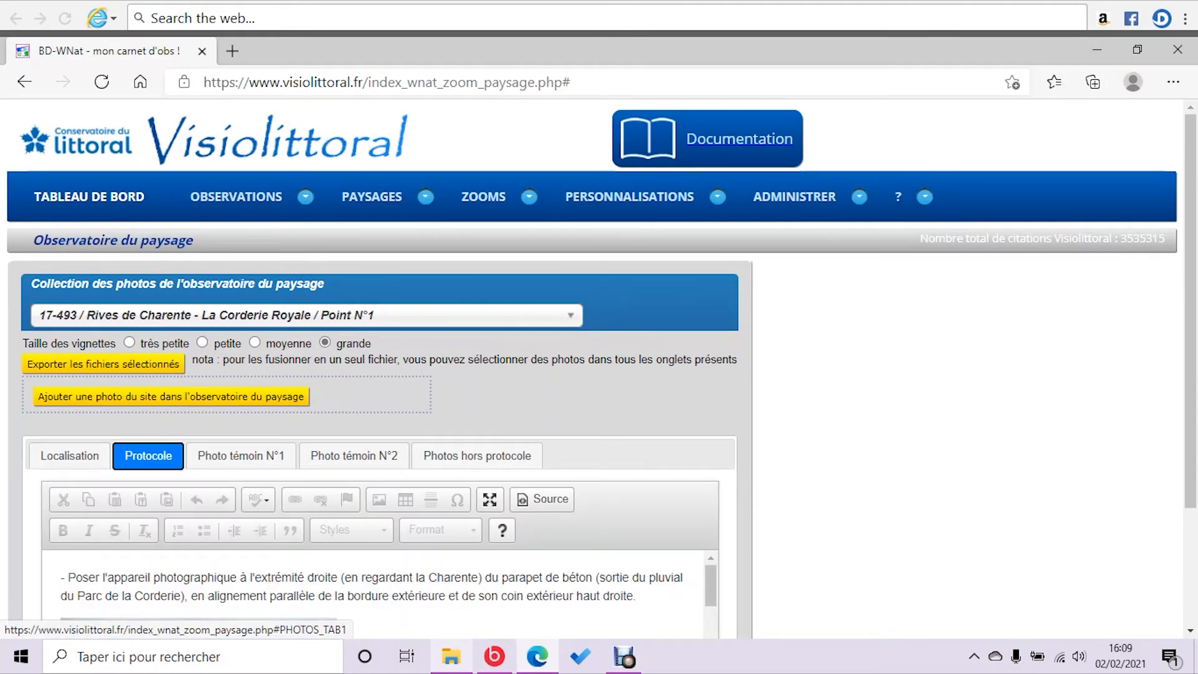
scroll(375, 369, down, 3)
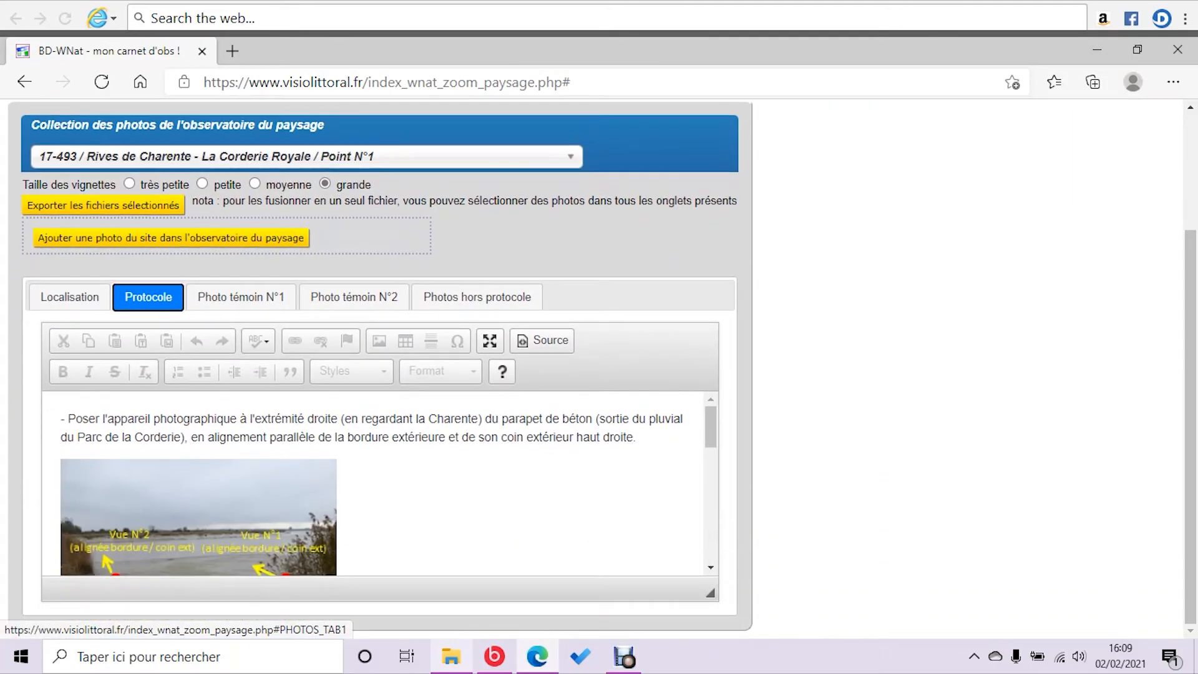
scroll(375, 484, down, 2)
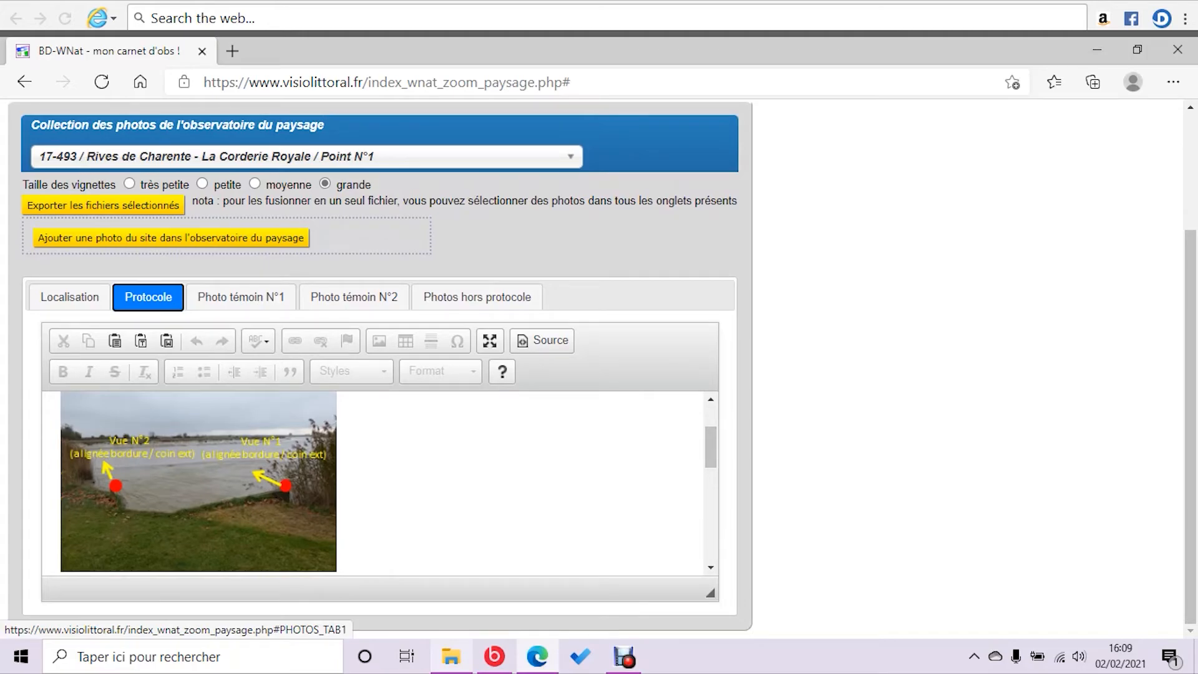
Read the rest of the shooting protocol and display the Photo témoin N°1 series at the petite thumbnail size.
scroll(381, 483, down, 5)
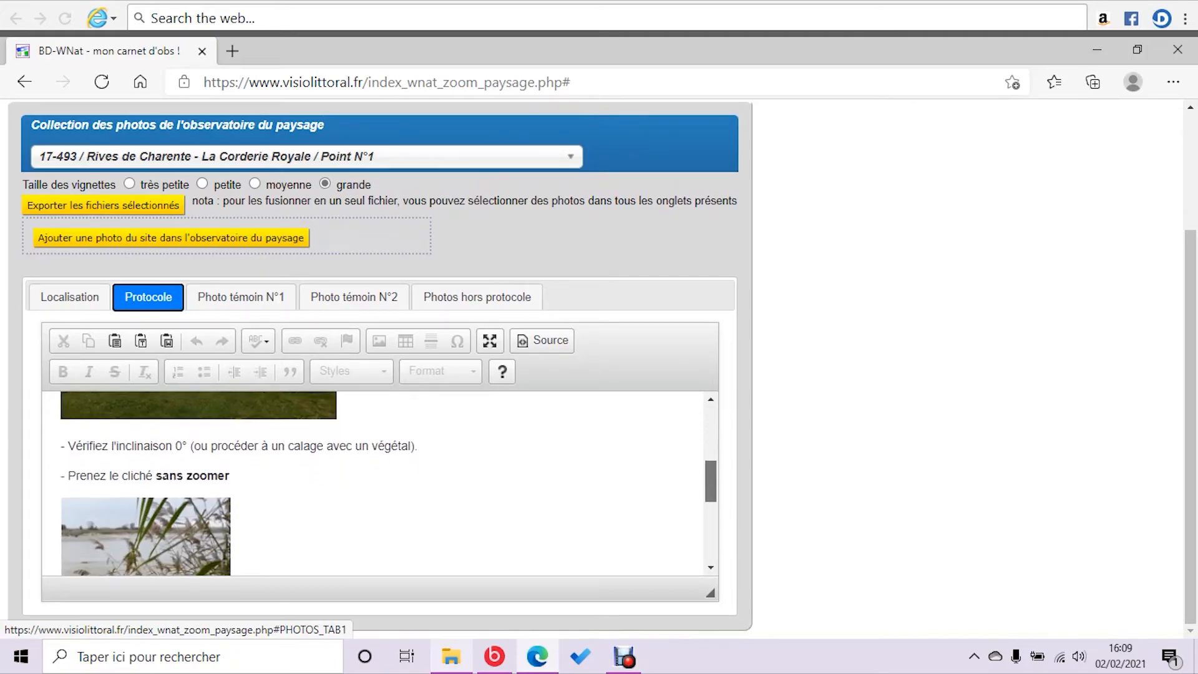
scroll(381, 483, down, 2)
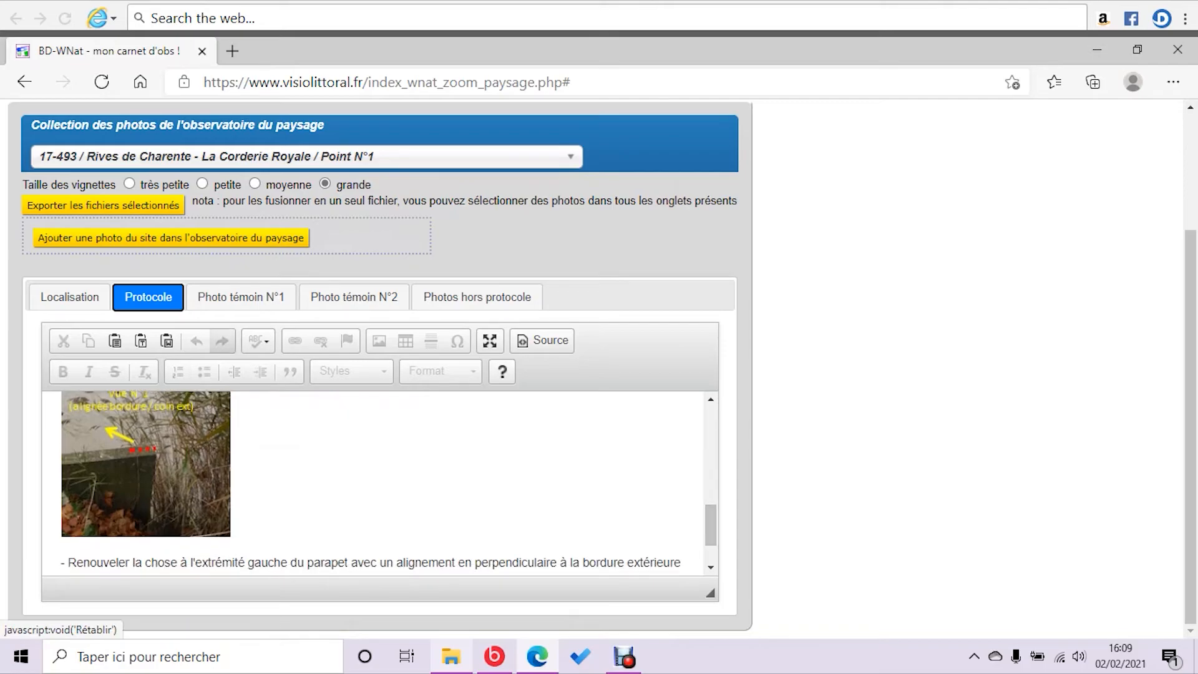
click(240, 297)
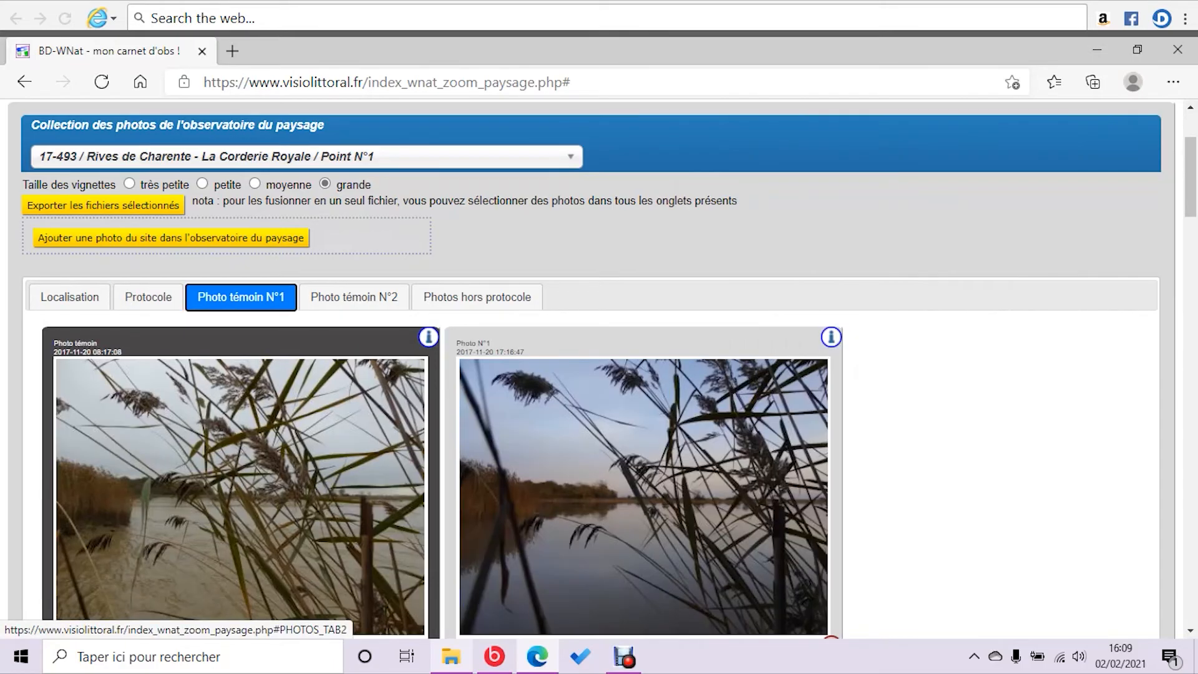
right_click(201, 186)
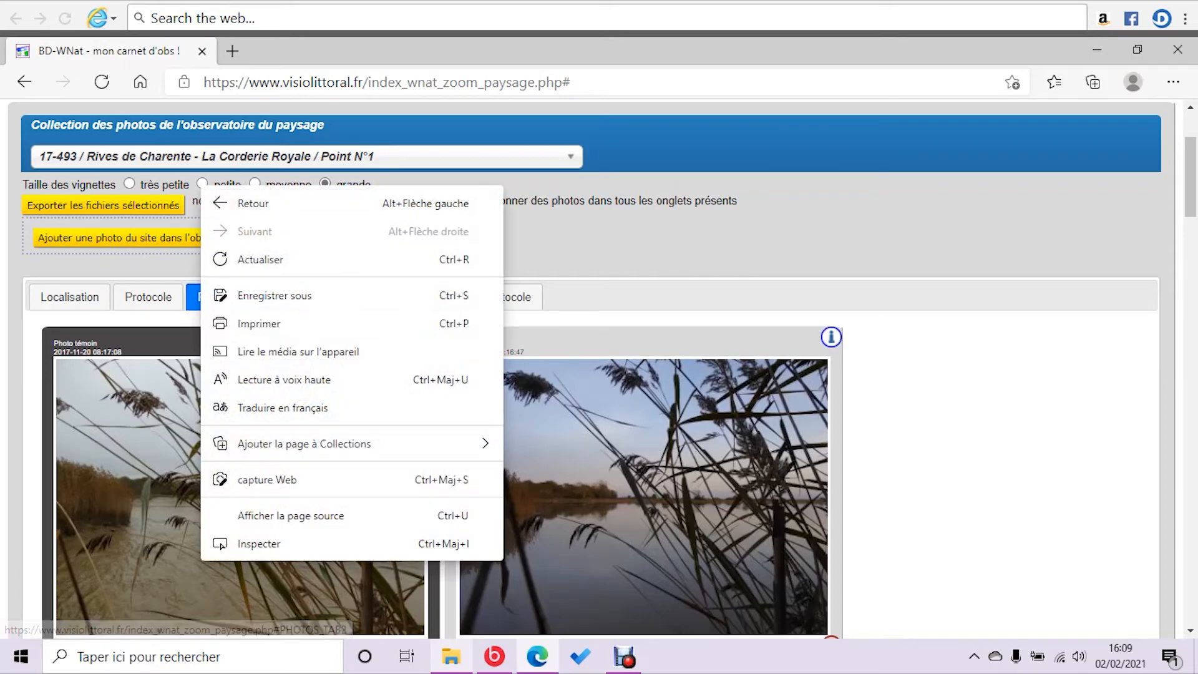
click(202, 183)
click(201, 183)
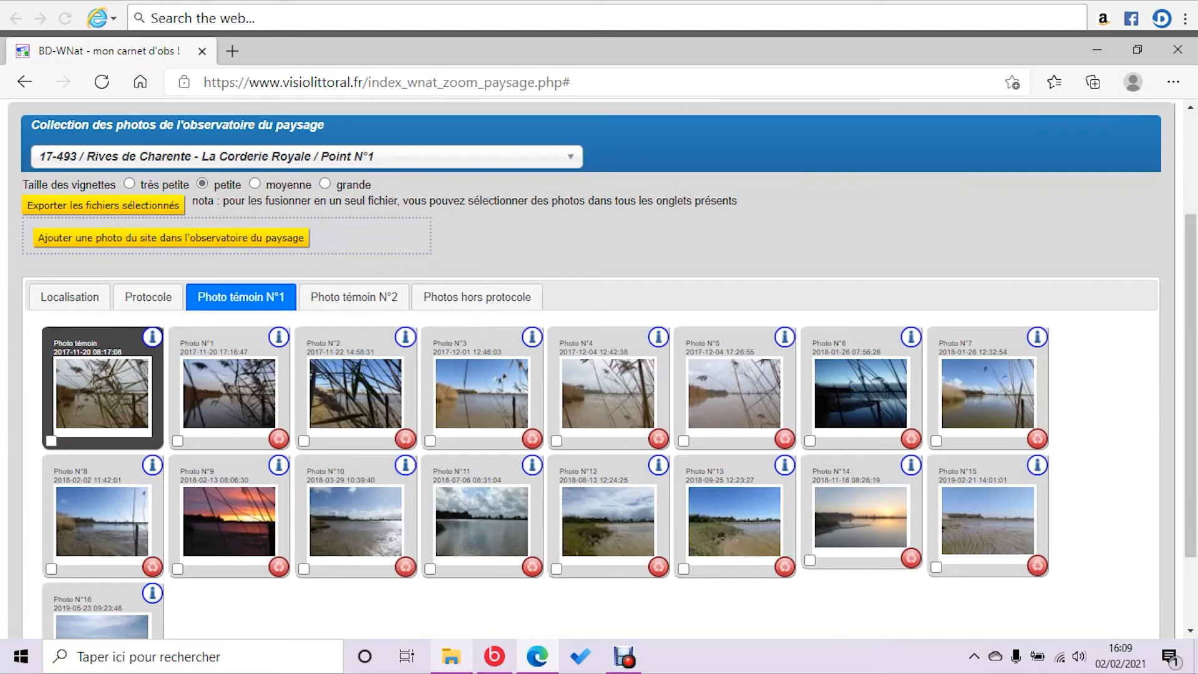
Select Photo N°5, Photo N°12 and Photo N°13 in the Photo témoin N°1 series.
click(684, 441)
click(556, 569)
click(684, 569)
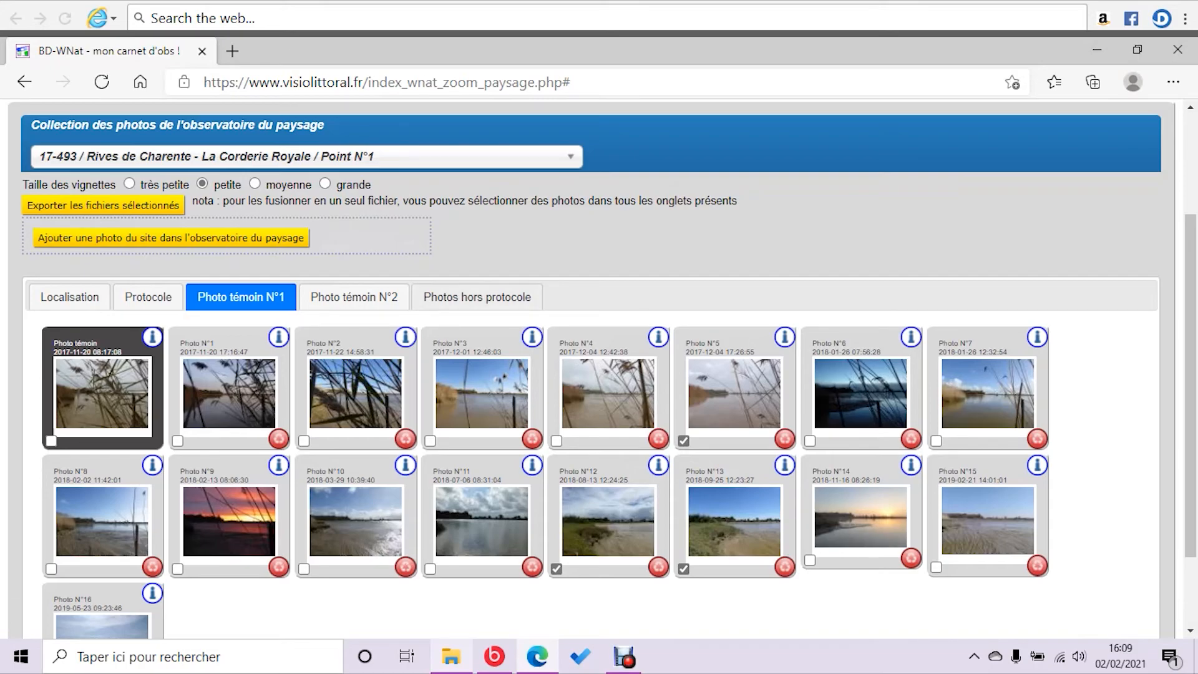
View all the out-of-protocol photos of La Corderie Royale at the moyenne thumbnail size.
click(478, 297)
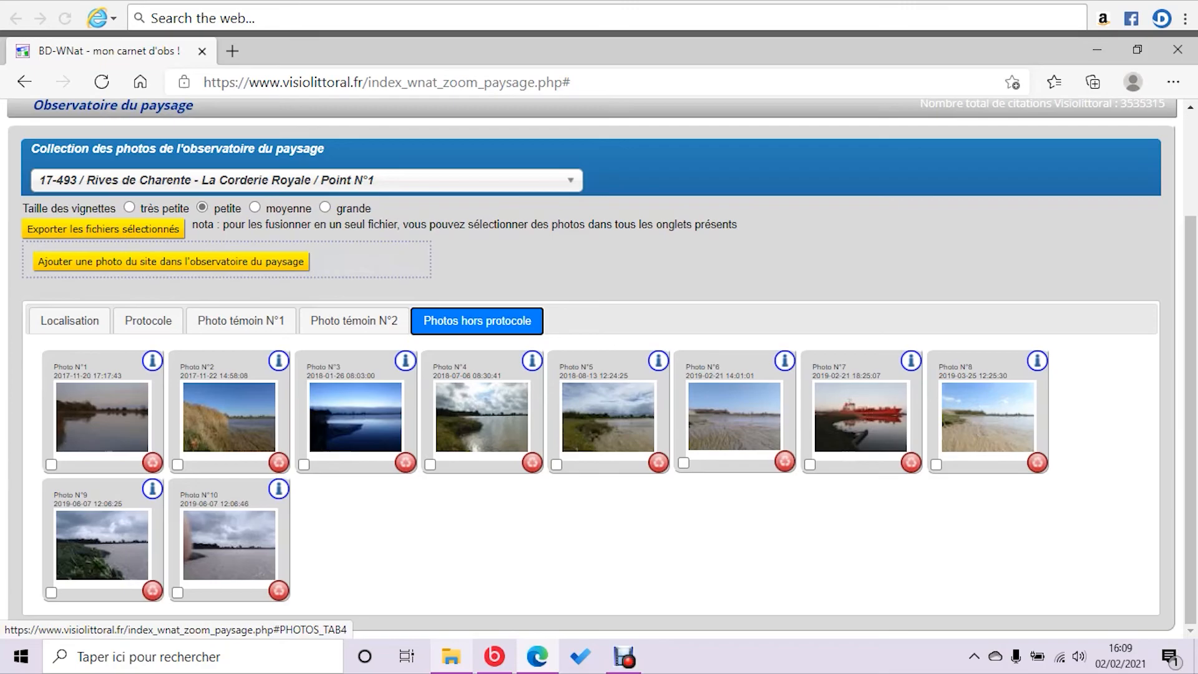
click(255, 207)
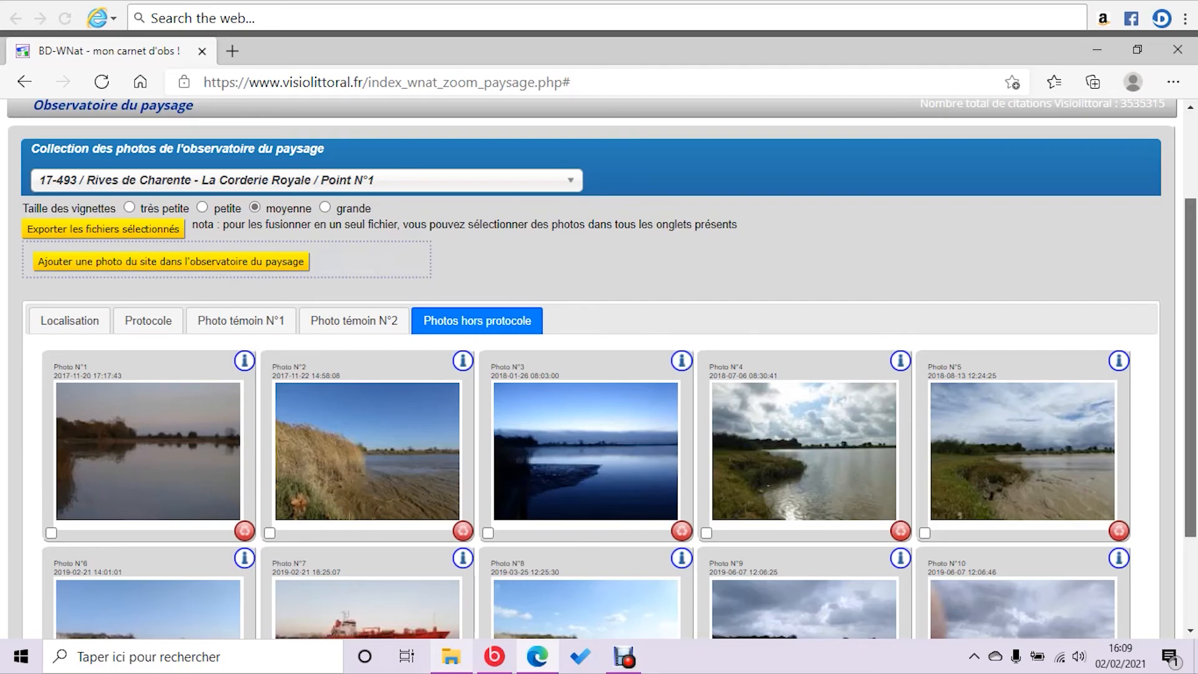
scroll(599, 375, down, 2)
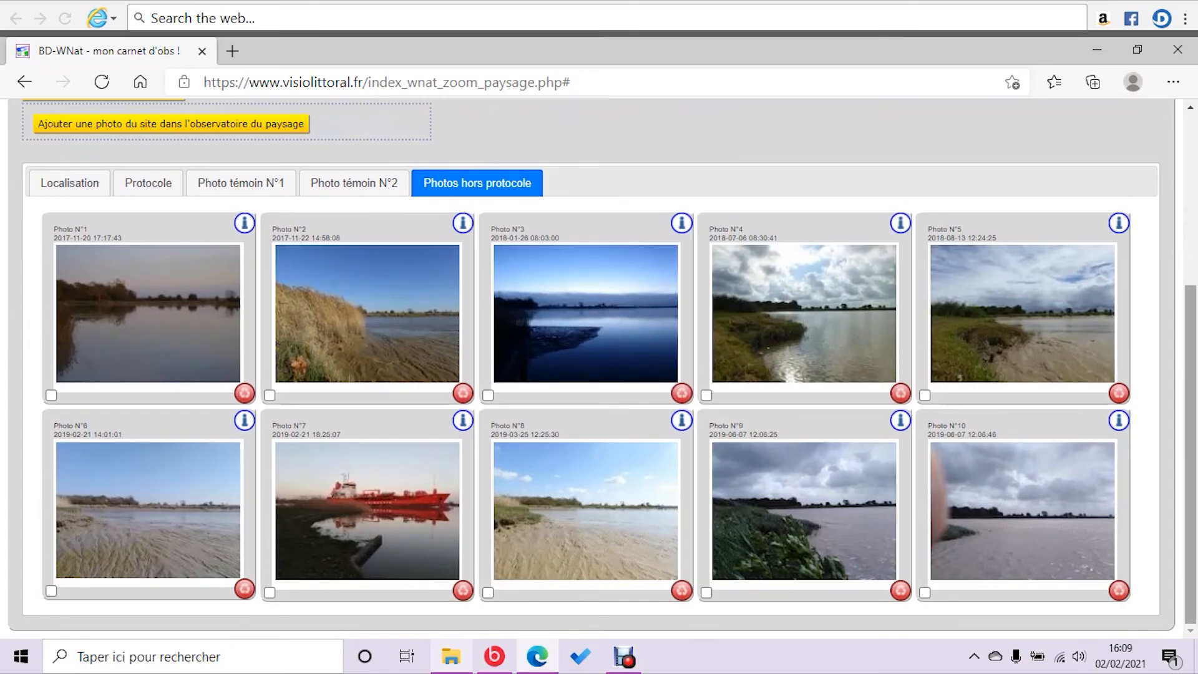
scroll(599, 374, up, 2)
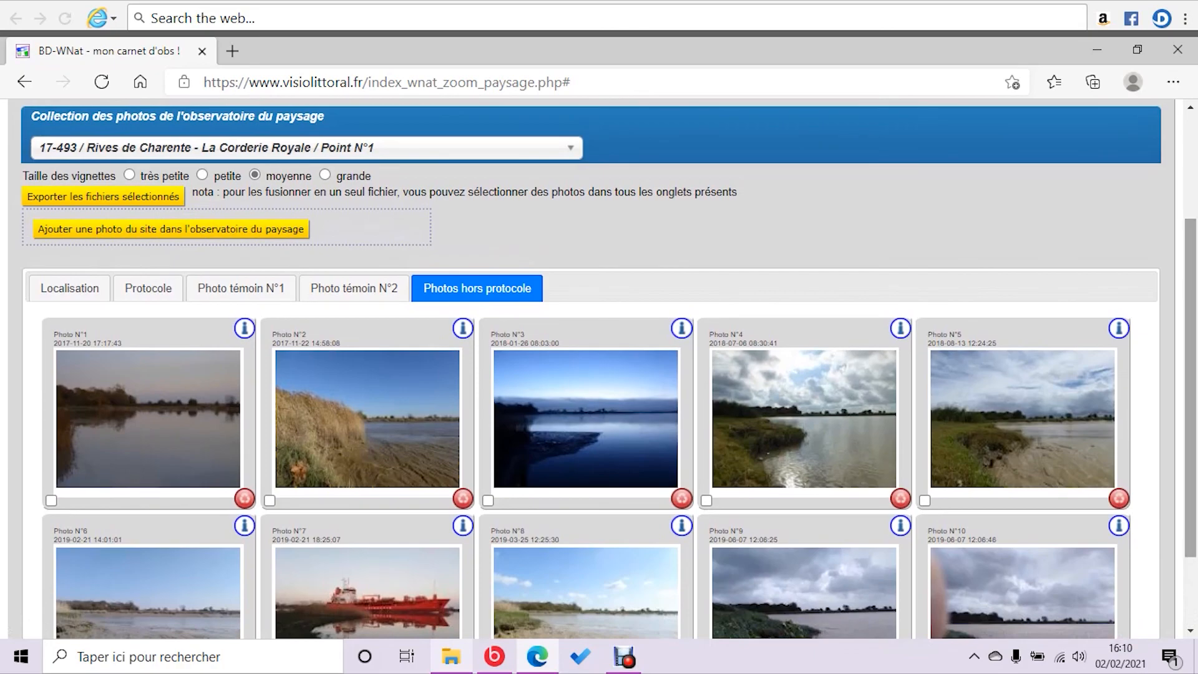
right_click(897, 192)
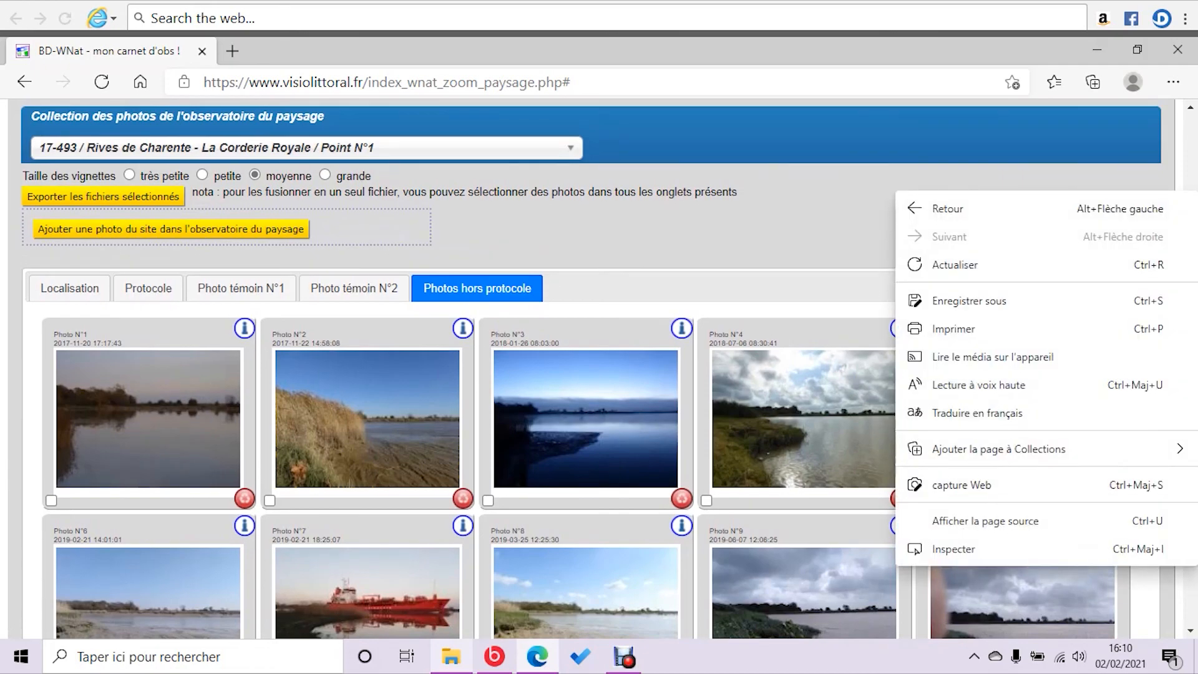
click(836, 231)
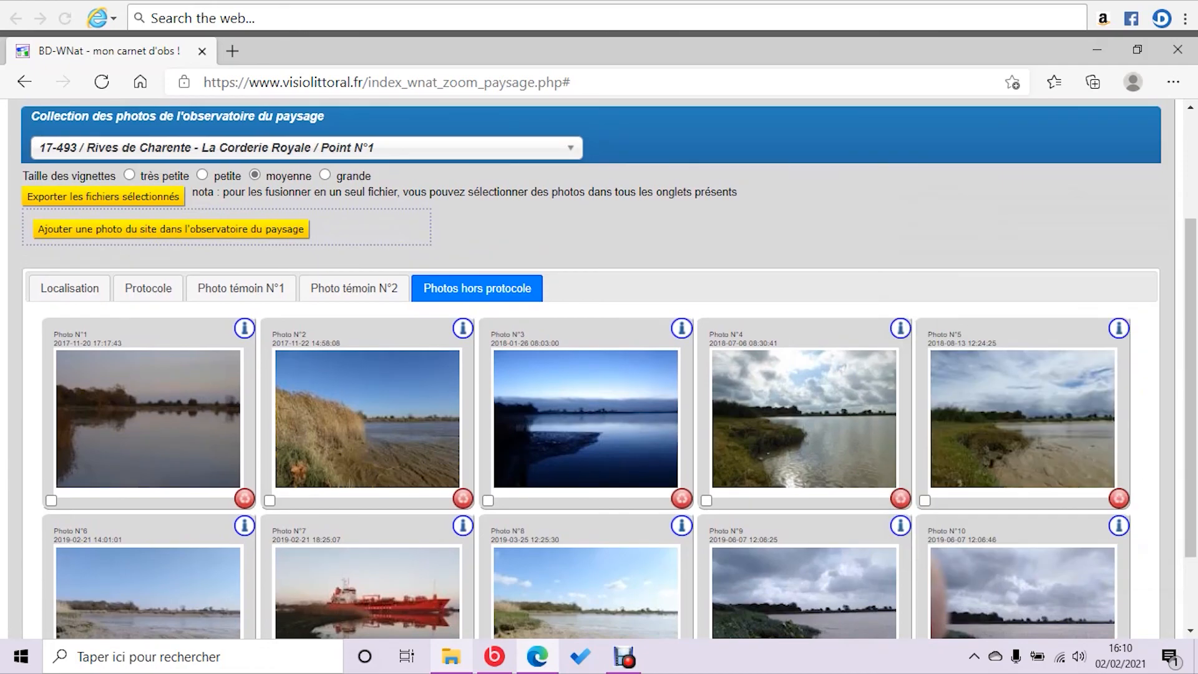